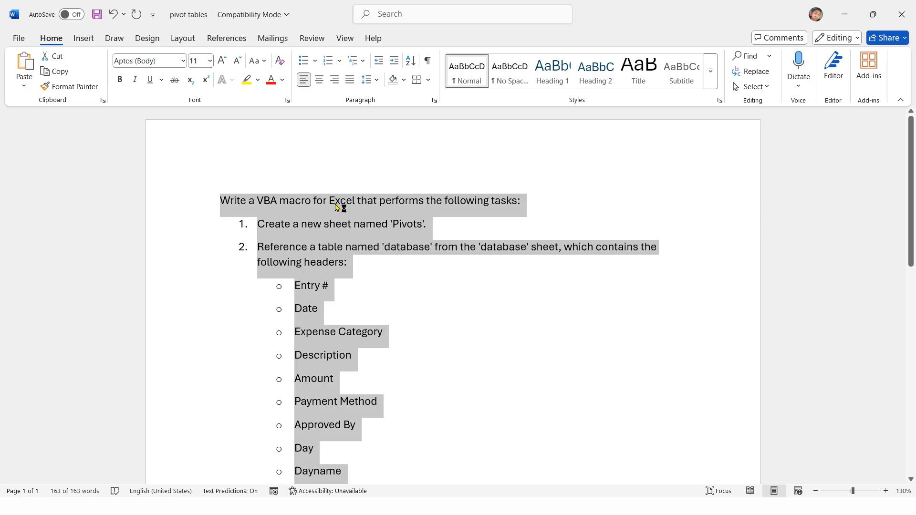
text(accurate !)
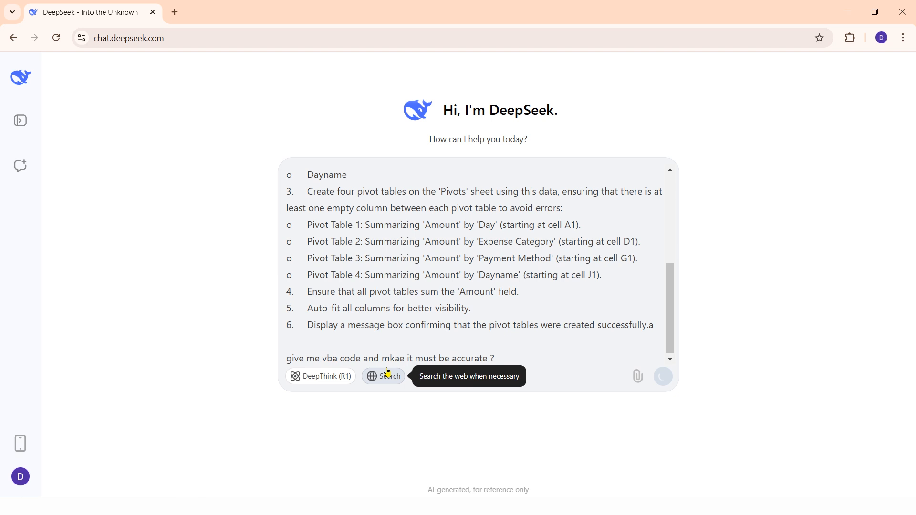
Step: Send the pasted pivot-table macro prompt to DeepSeek to get the VBA code
key(Return)
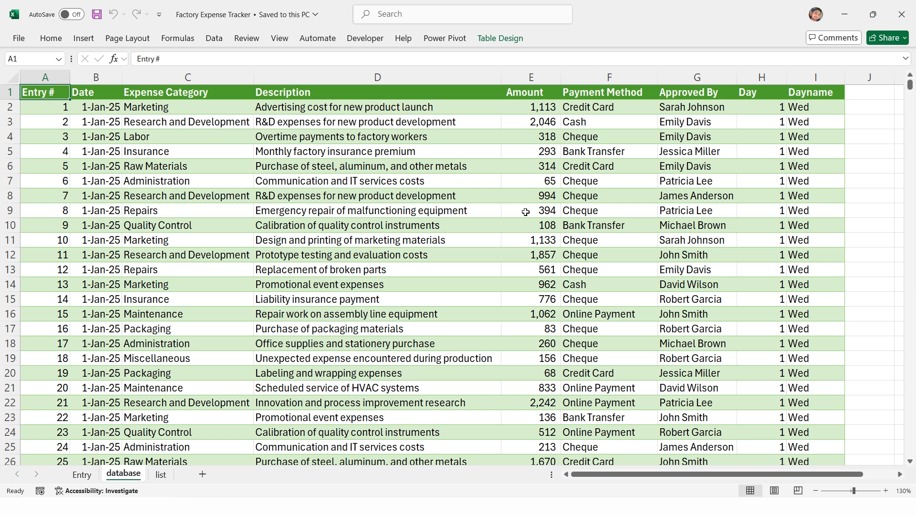
Step: Add a new VBA module containing the pasted CreatePivotTables code and save the workbook
key(alt+F11)
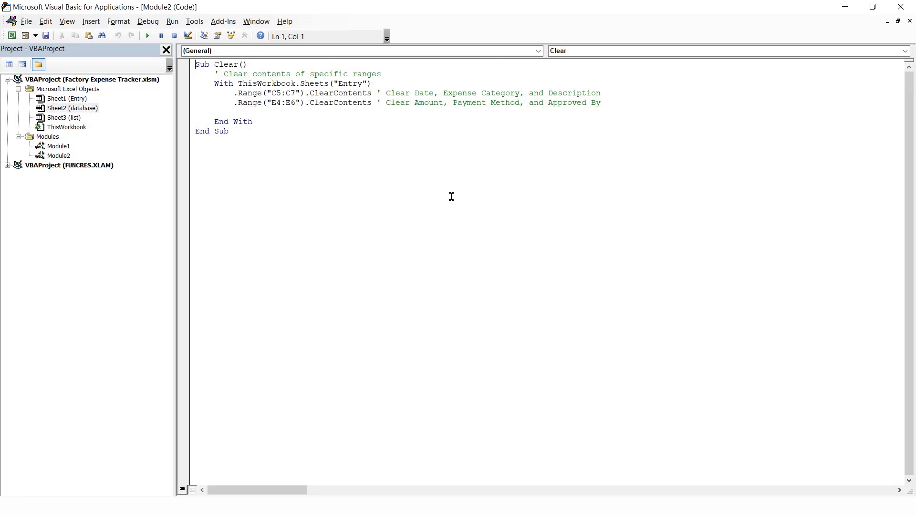
click(91, 21)
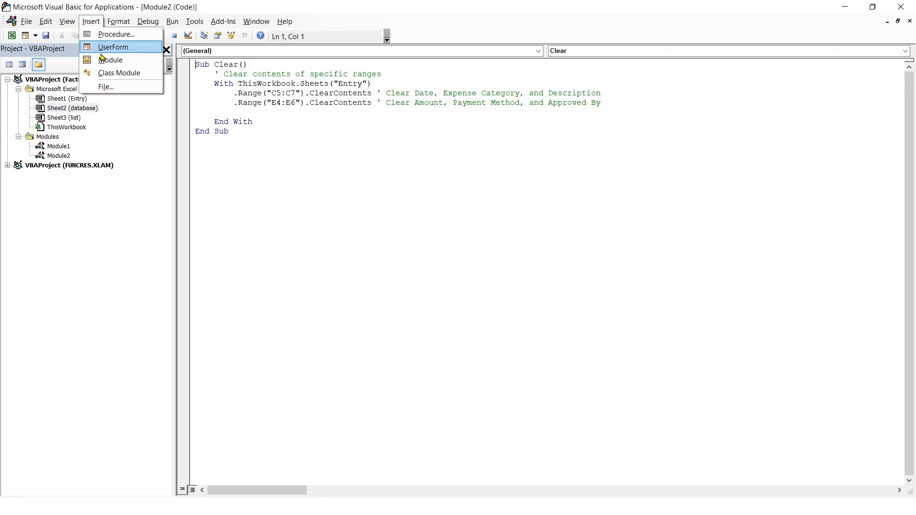
click(111, 65)
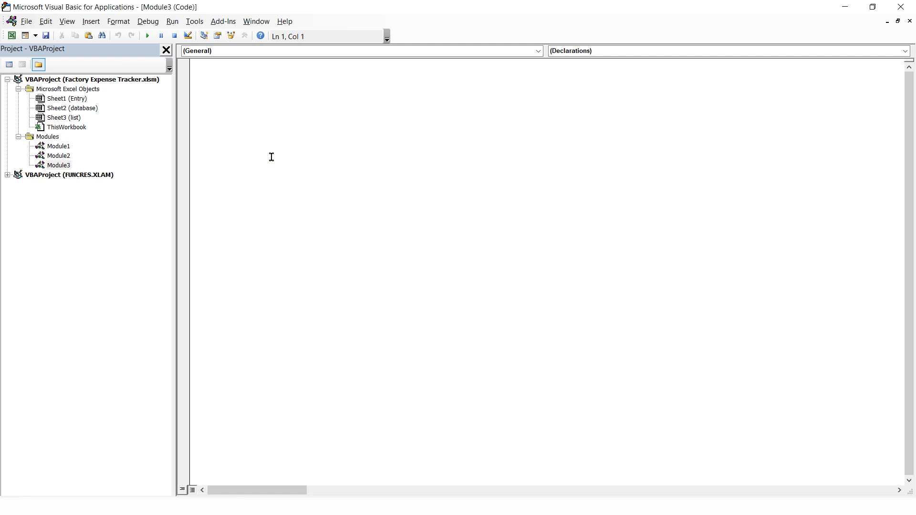
key(ctrl+v)
click(908, 7)
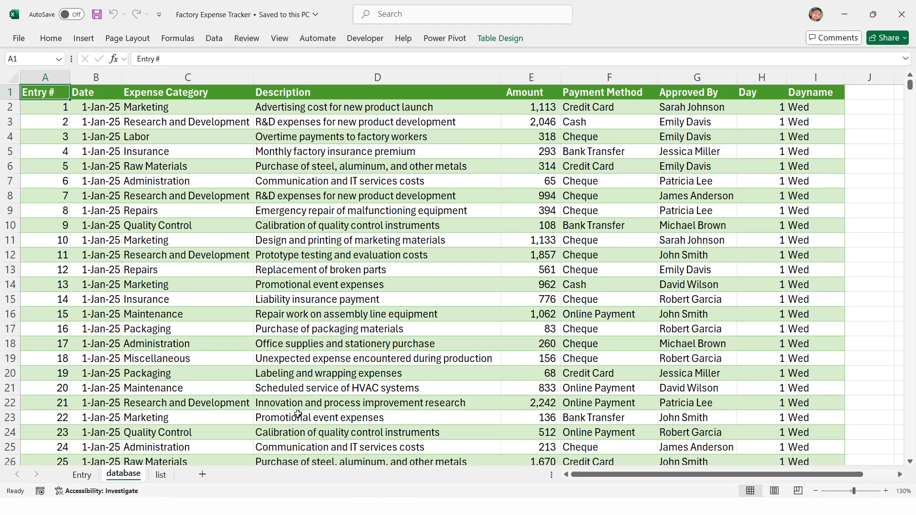
key(ctrl+s)
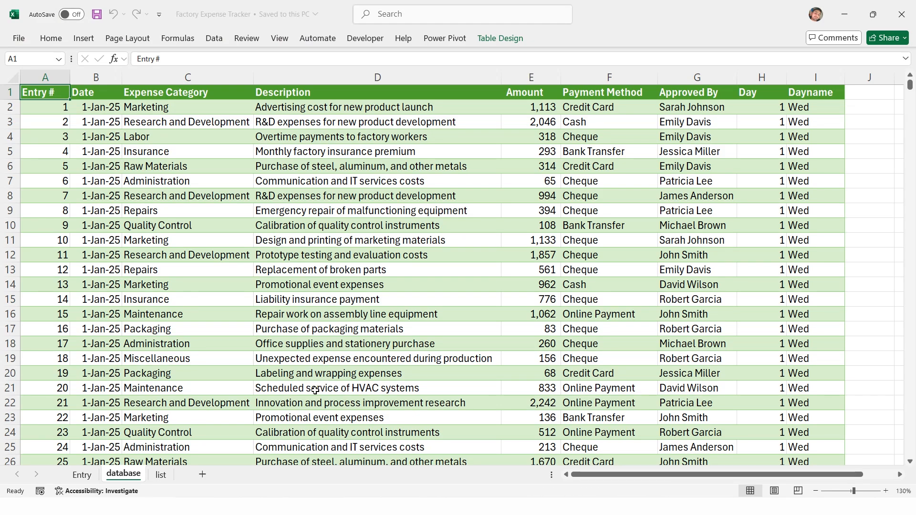
Step: Run the CreatePivotTables macro from the Macros list
key(alt+F8)
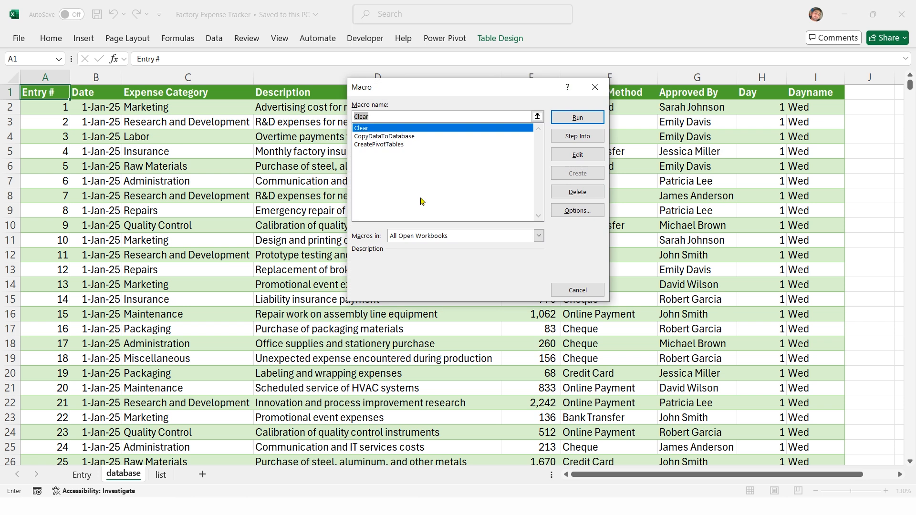
click(382, 144)
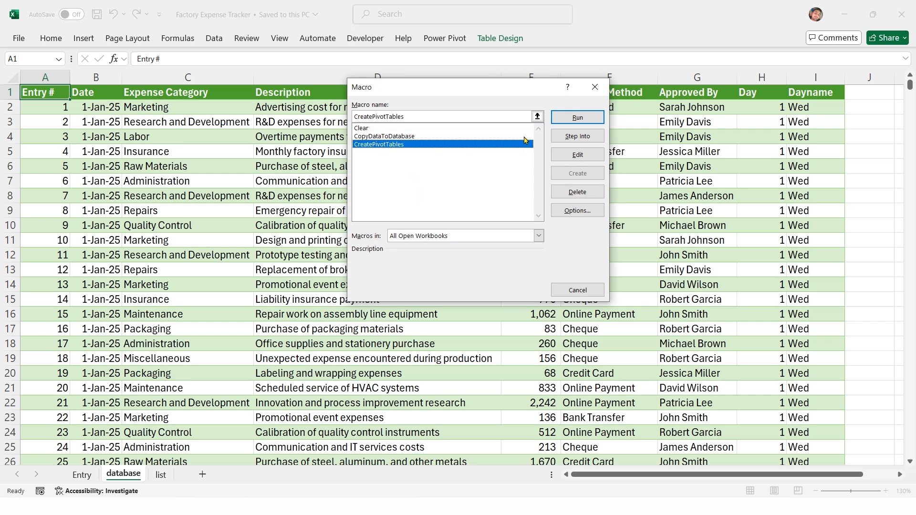
click(577, 118)
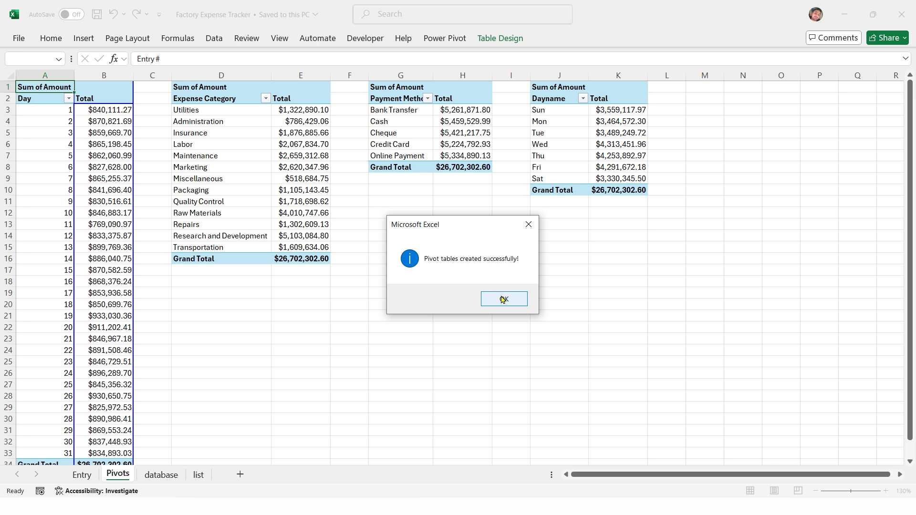
Step: Acknowledge the macro message and copy the Dayname pivot J:K into column M
click(504, 298)
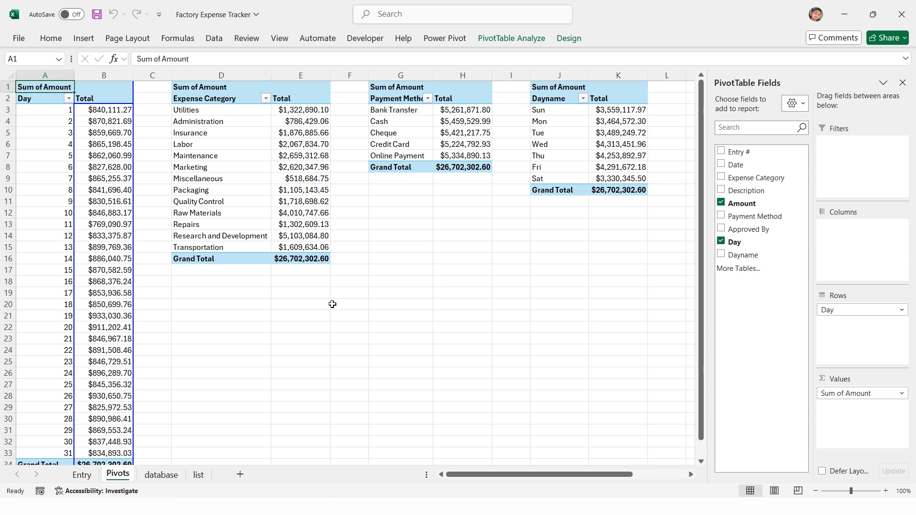
click(903, 82)
drag(559, 76, 619, 76)
key(ctrl+c)
click(714, 74)
key(Return)
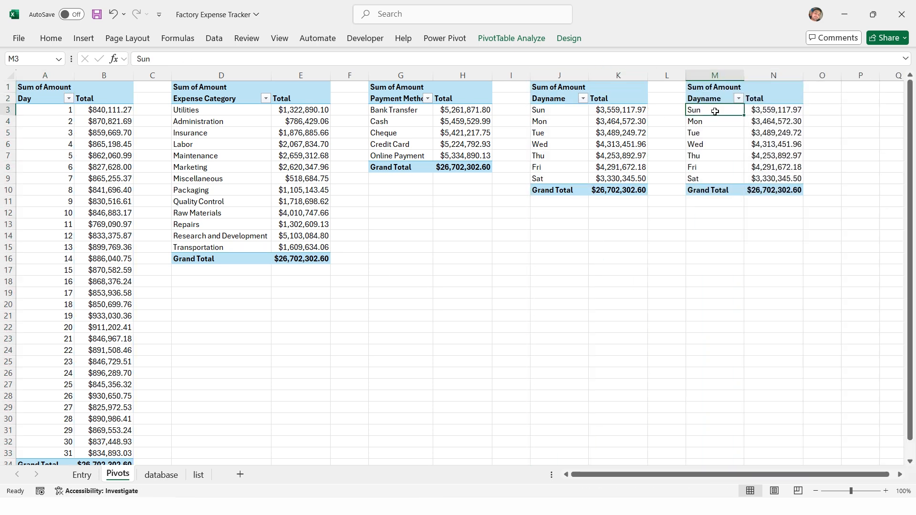
Step: Remove Dayname from the copied pivot so only the total remains, and start renaming it sales_kpi
right_click(717, 115)
click(762, 392)
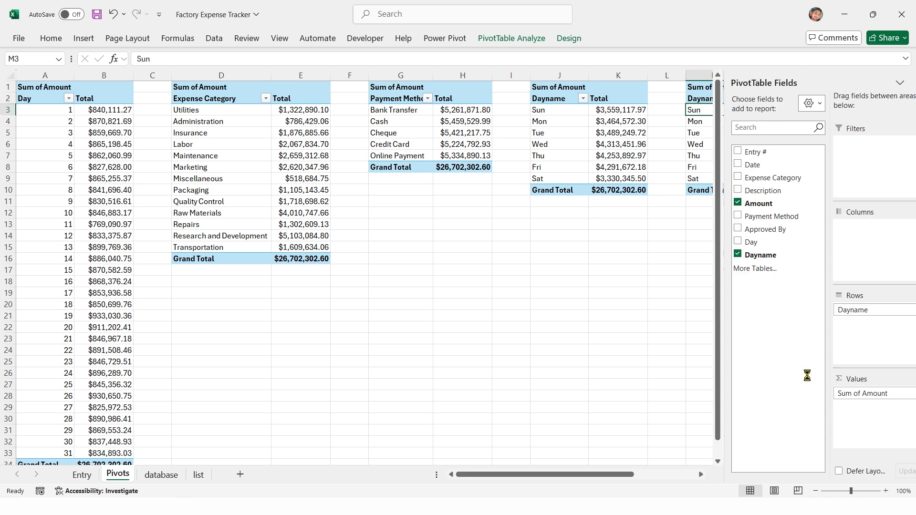
drag(845, 310, 652, 301)
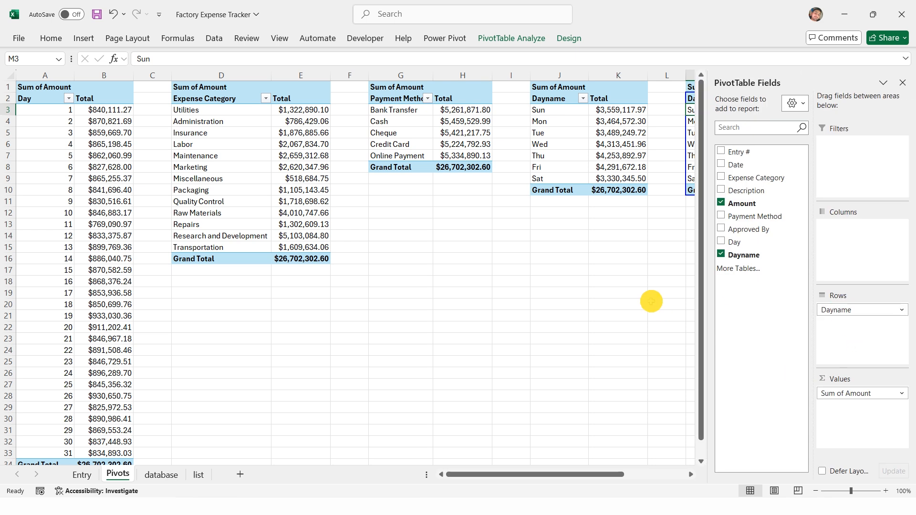
click(902, 83)
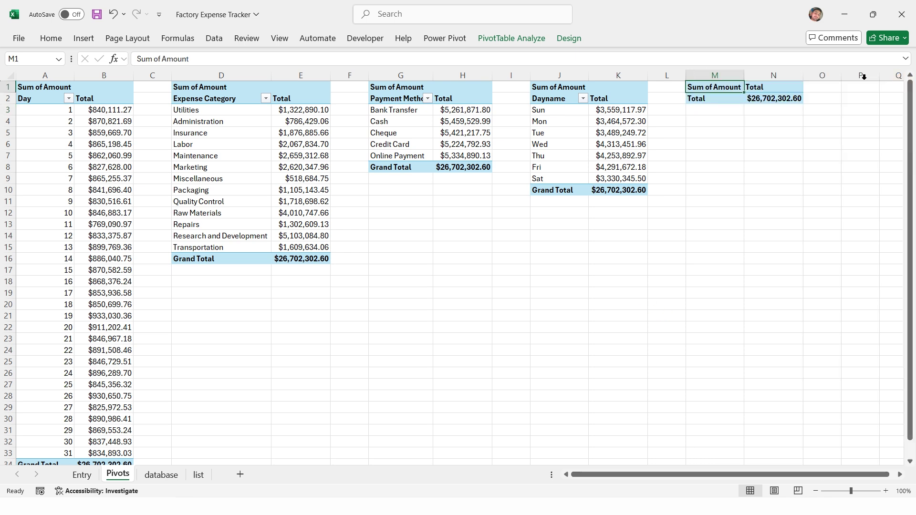
click(725, 101)
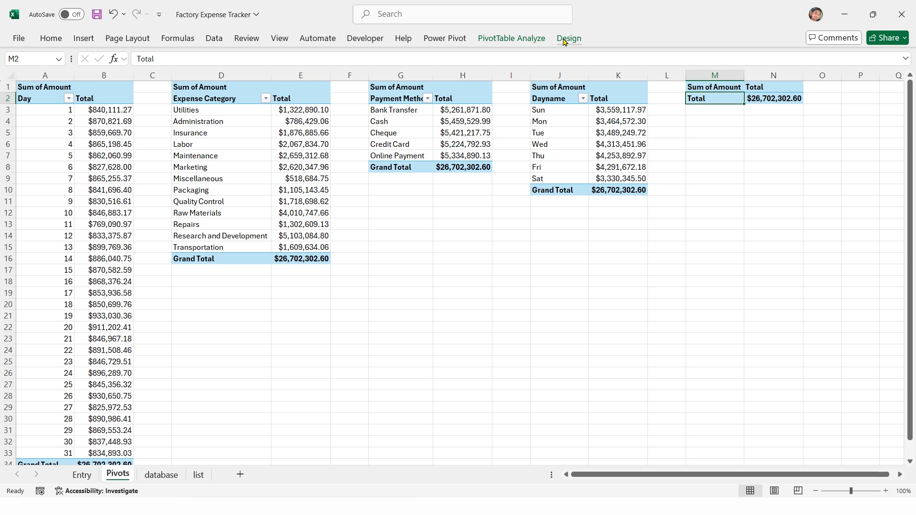
click(517, 39)
click(41, 71)
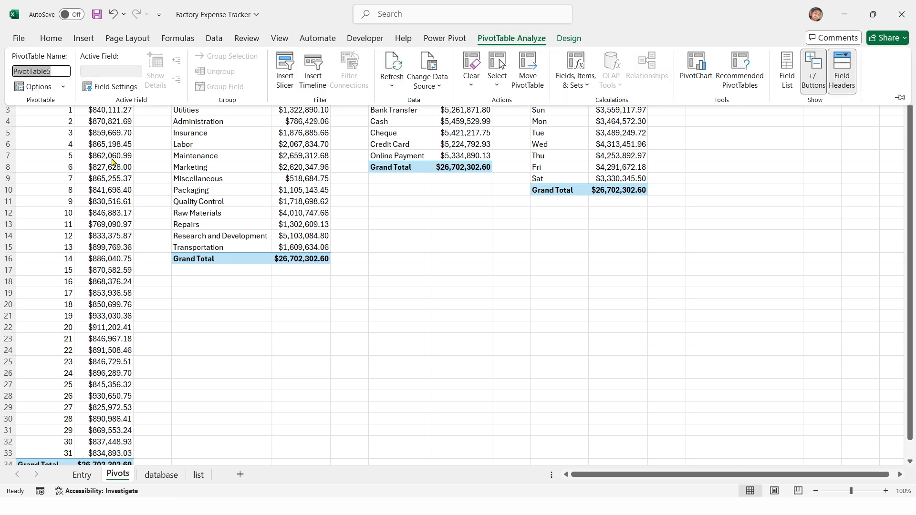
text(sales_kpi)
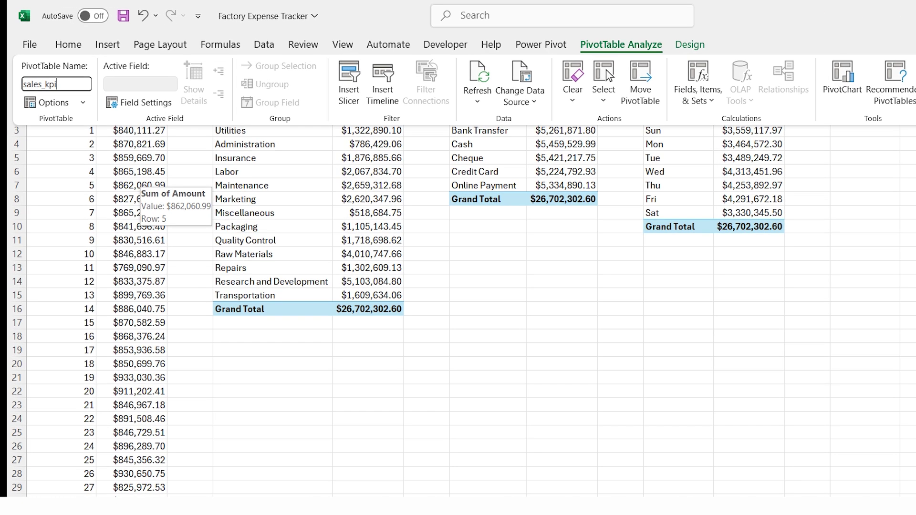
Step: Confirm the pivot name and add a line chart with markers of daily totals at lower left
key(Return)
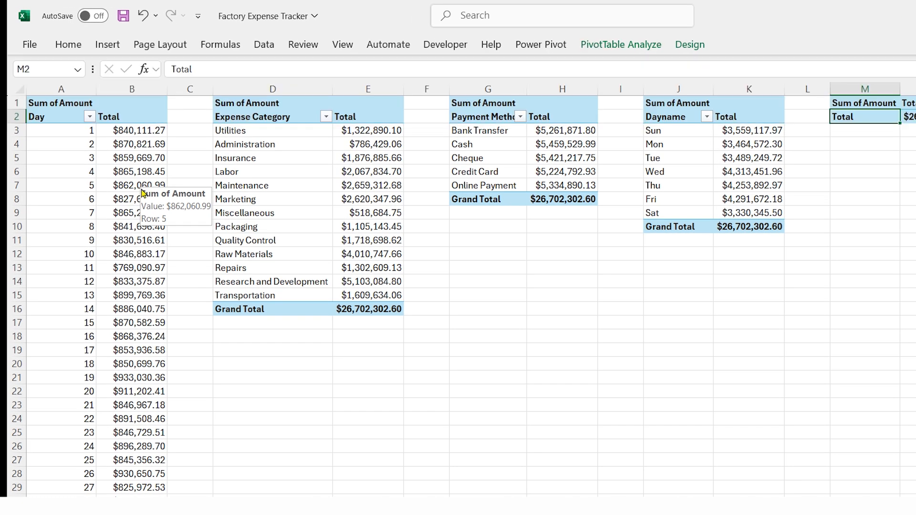
click(67, 131)
click(108, 44)
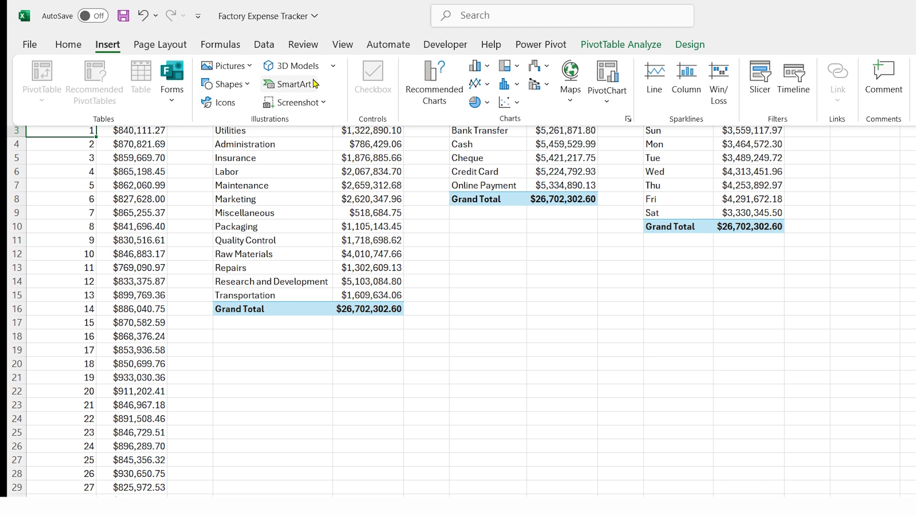
click(490, 66)
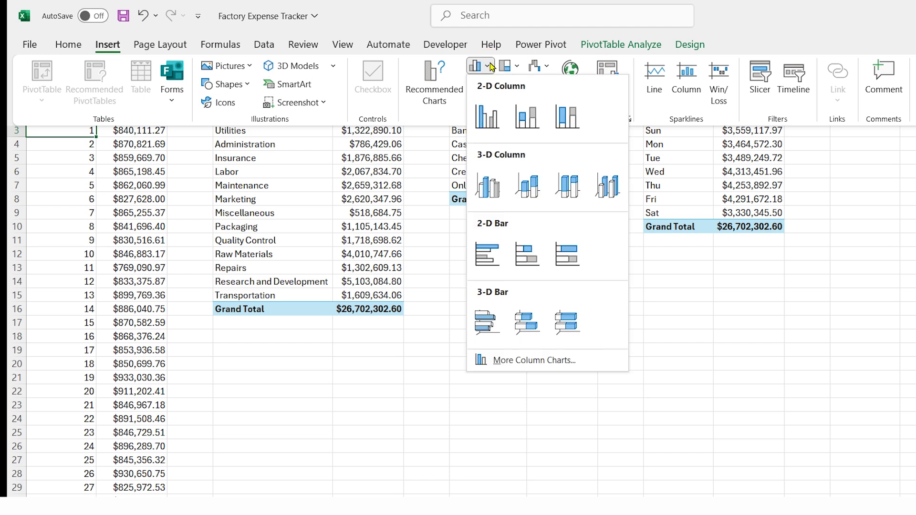
click(534, 360)
click(376, 189)
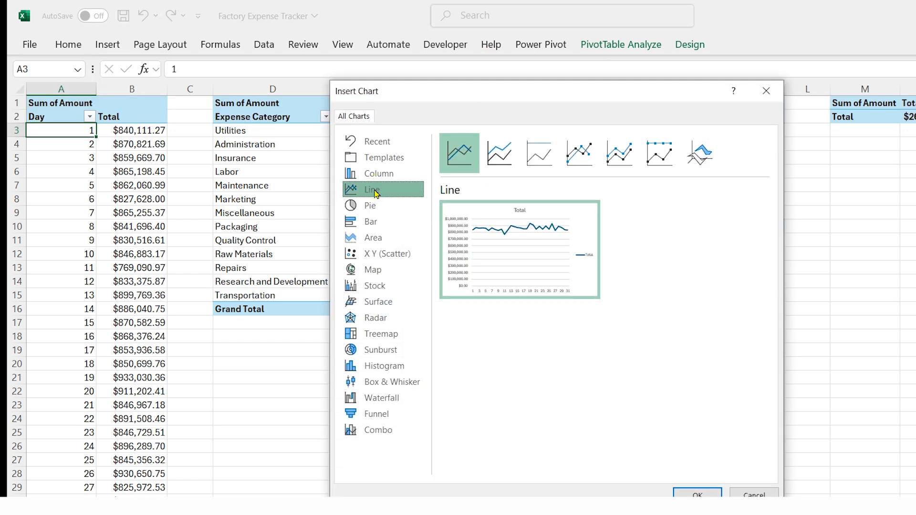
click(579, 152)
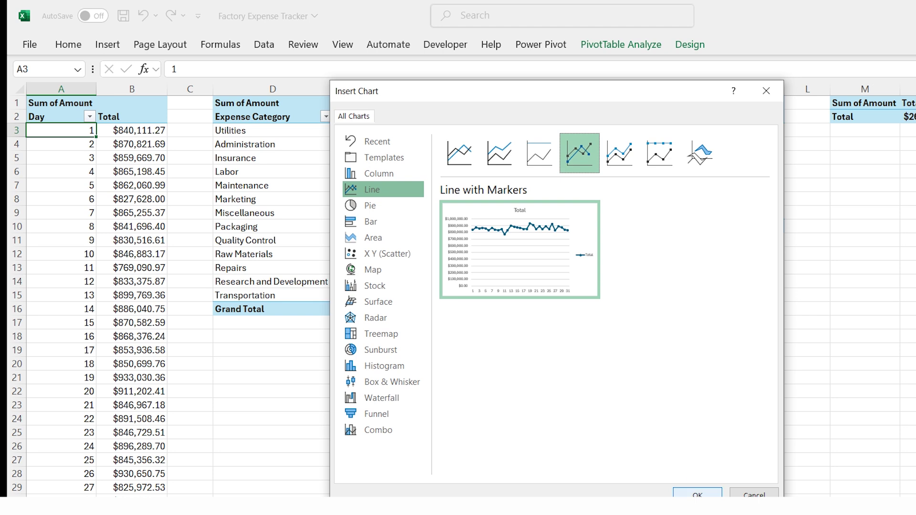
click(698, 494)
drag(498, 236, 172, 351)
Step: Add a clustered bar chart of expense category totals and move it lower on the sheet
click(256, 133)
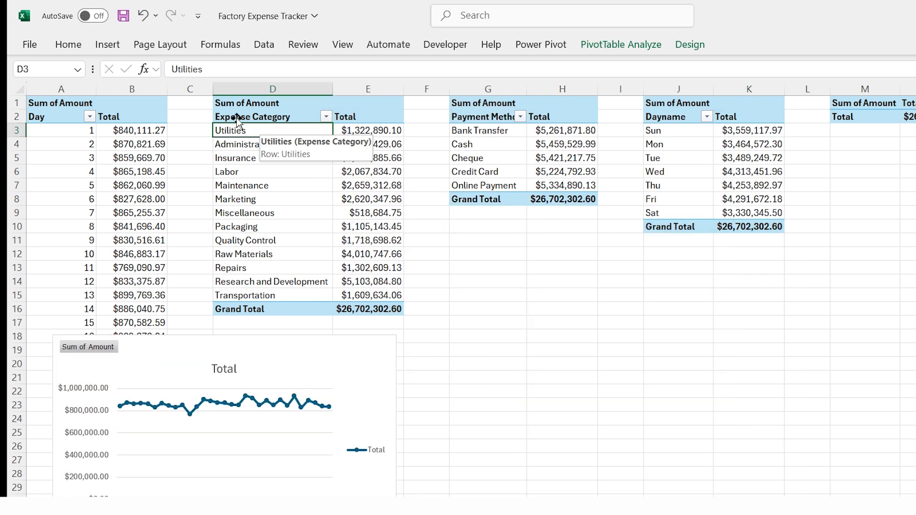
click(107, 45)
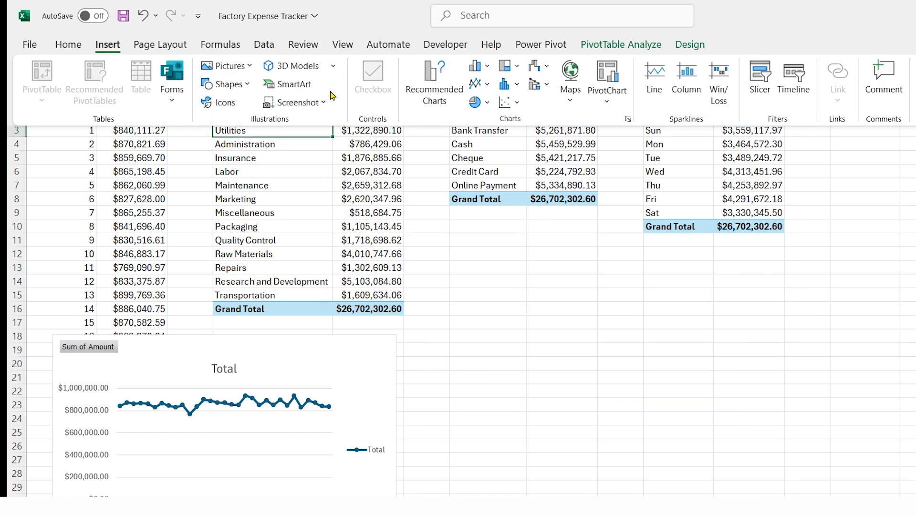
click(489, 67)
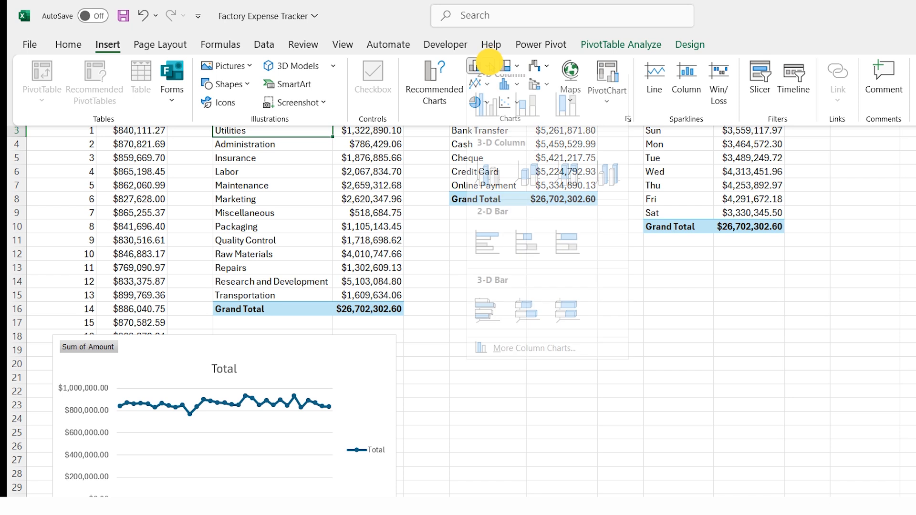
click(533, 360)
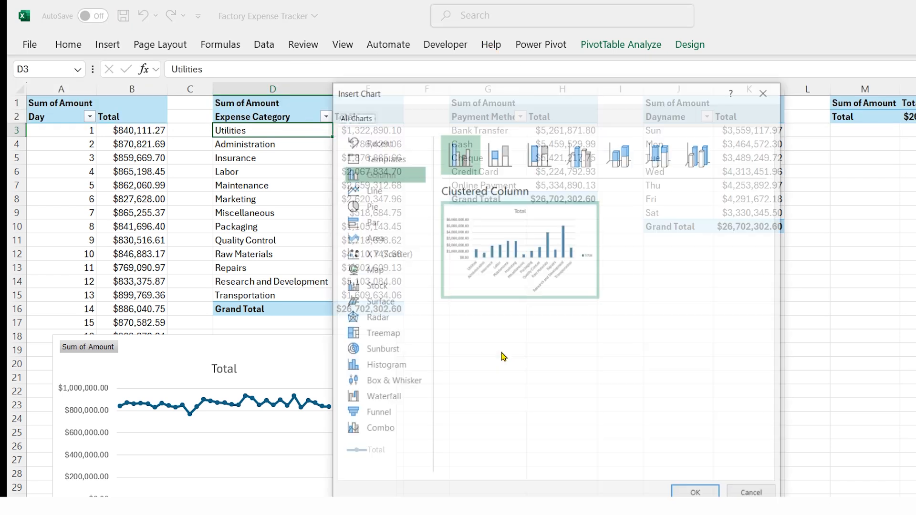
click(370, 222)
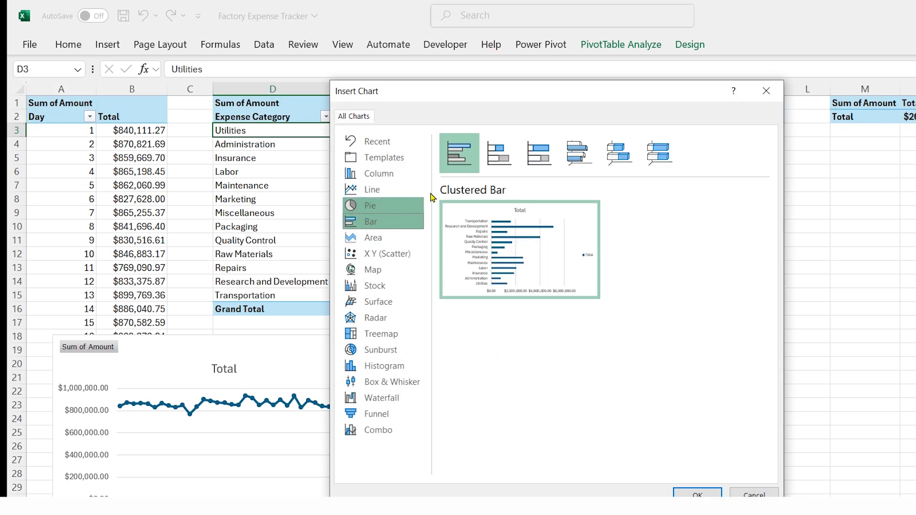
double_click(459, 153)
drag(494, 236, 429, 264)
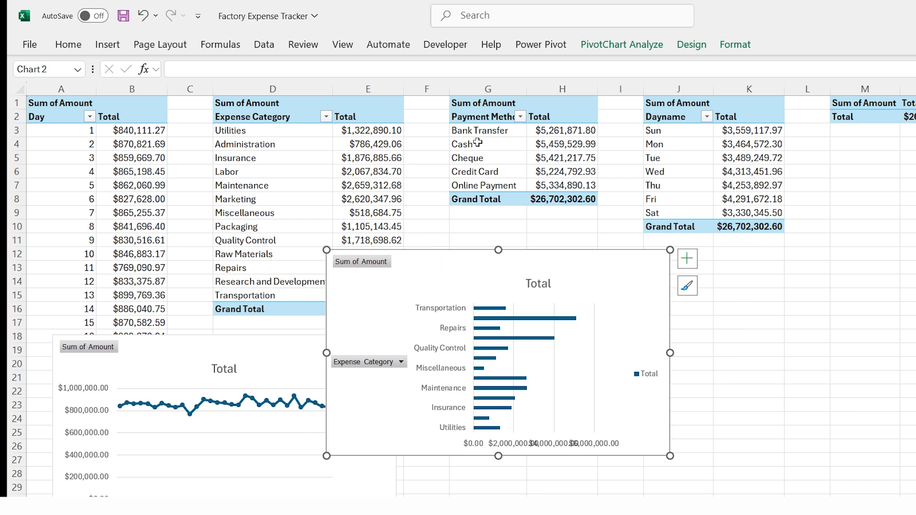
Step: Add a doughnut chart of payment method totals beside the bar chart
click(479, 131)
click(108, 44)
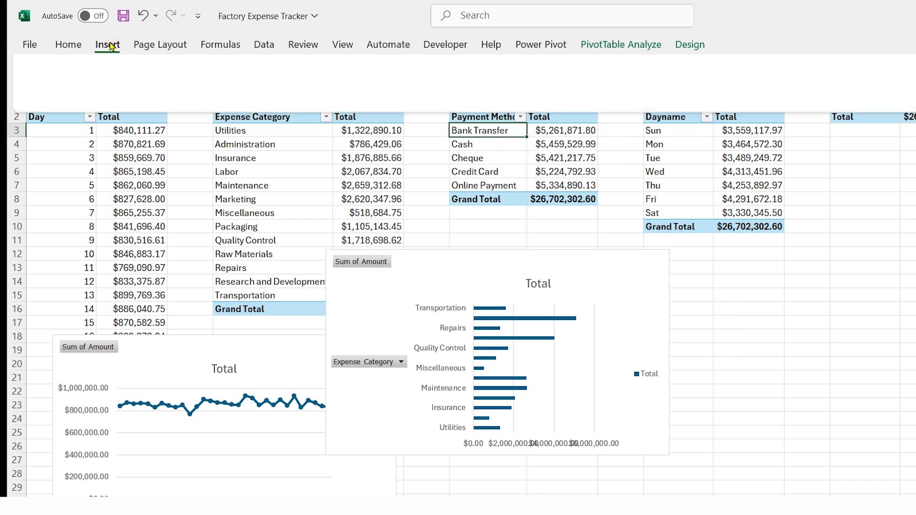
click(488, 67)
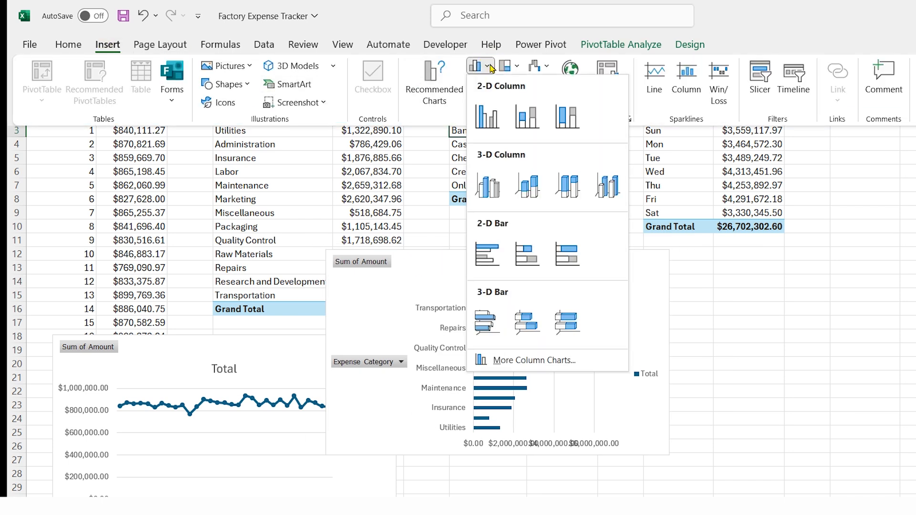
click(534, 361)
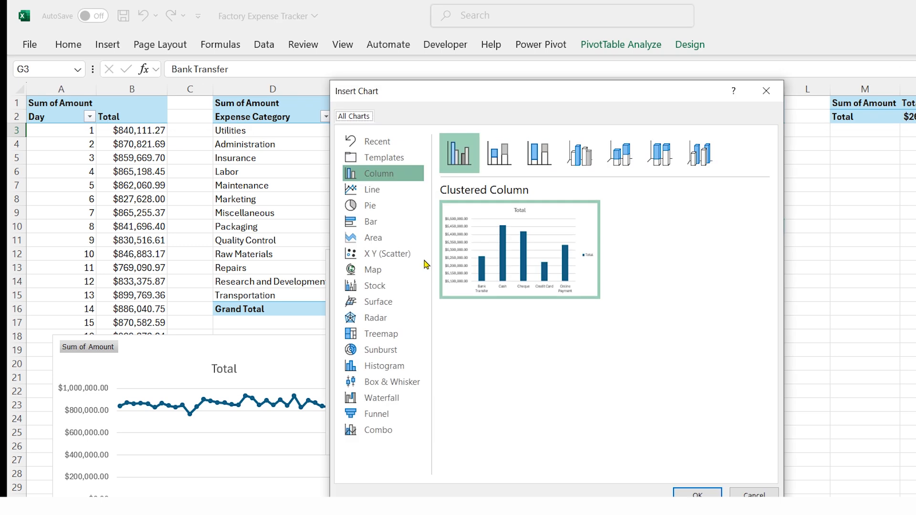
click(376, 206)
click(620, 153)
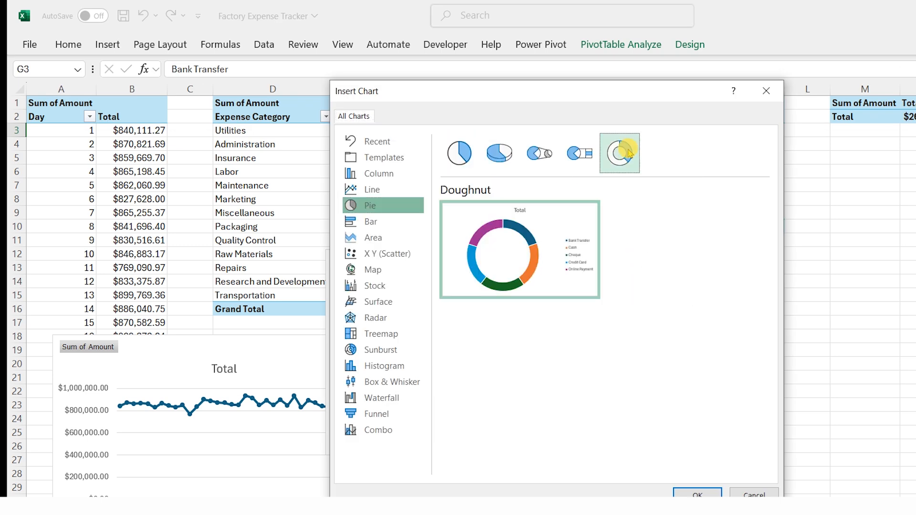
click(698, 493)
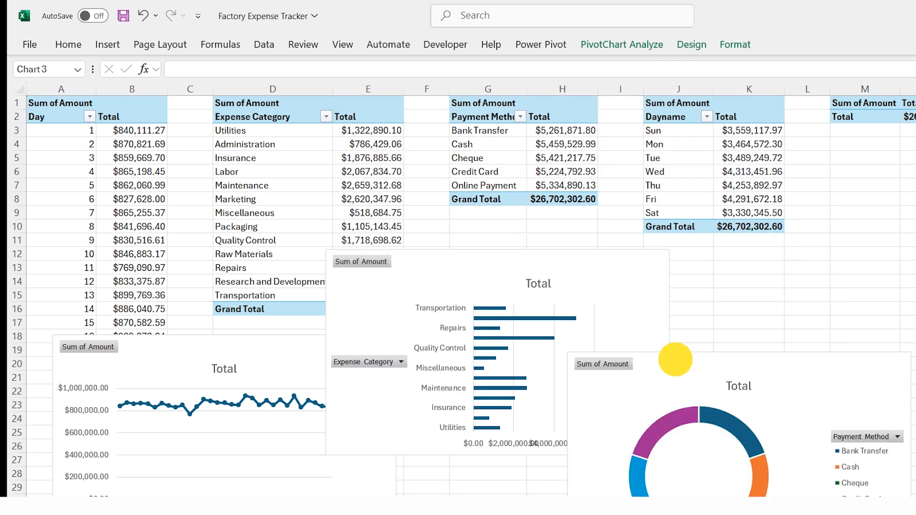
drag(524, 300, 676, 362)
Step: Add a clustered column chart of weekday totals and sort expense categories smallest to largest
click(682, 134)
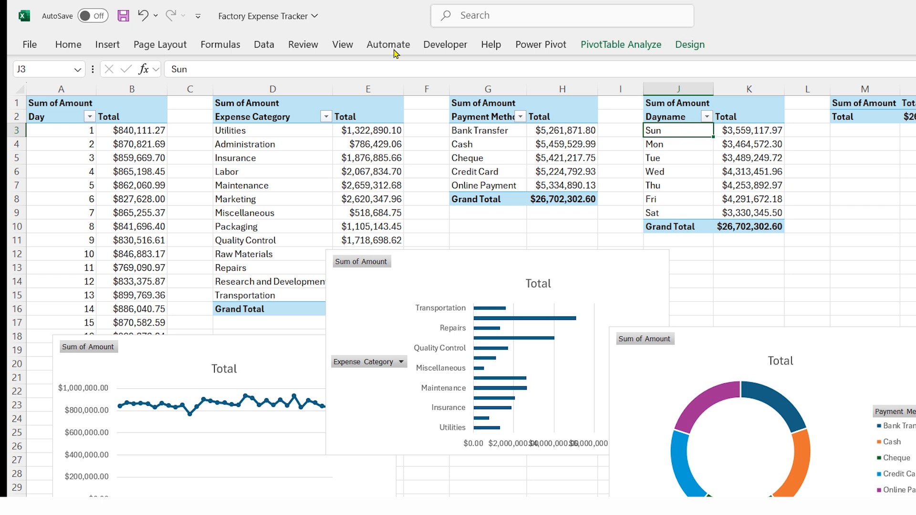
click(108, 43)
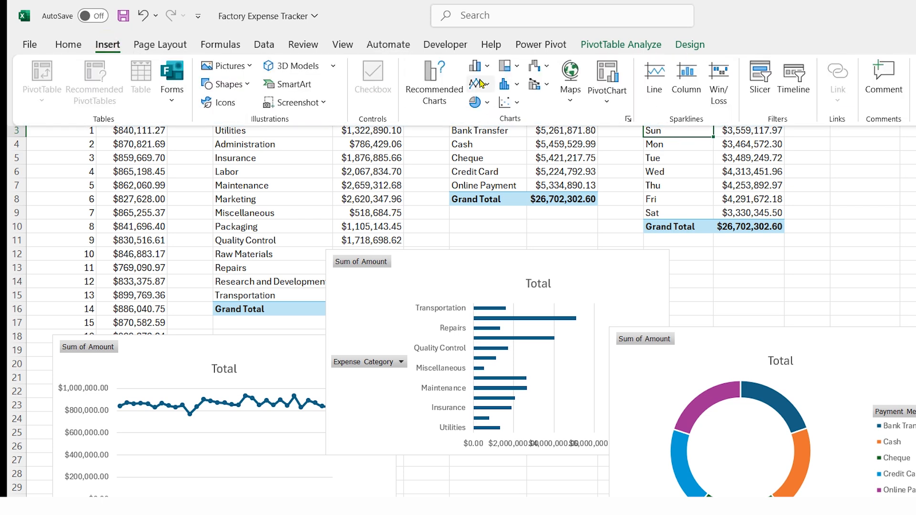
click(487, 66)
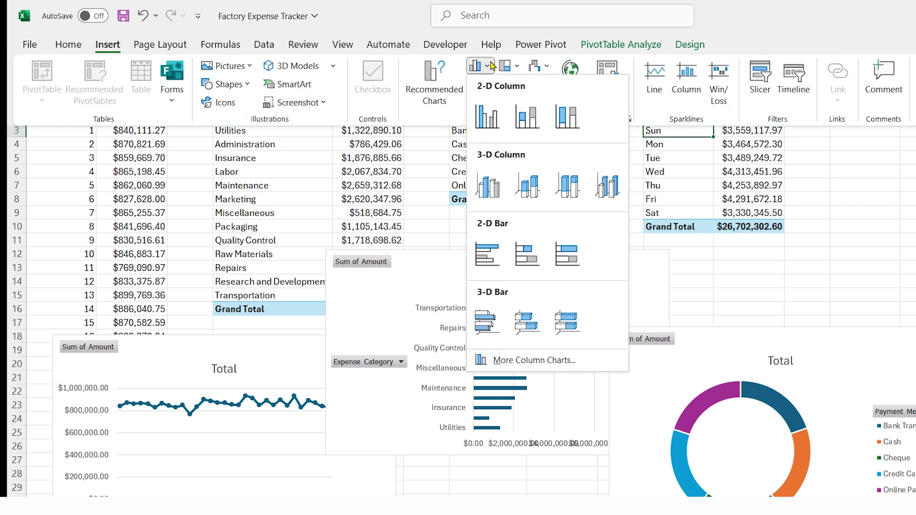
click(488, 117)
mouse_move(476, 242)
mouse_down()
mouse_move(758, 236)
mouse_move(758, 213)
mouse_up()
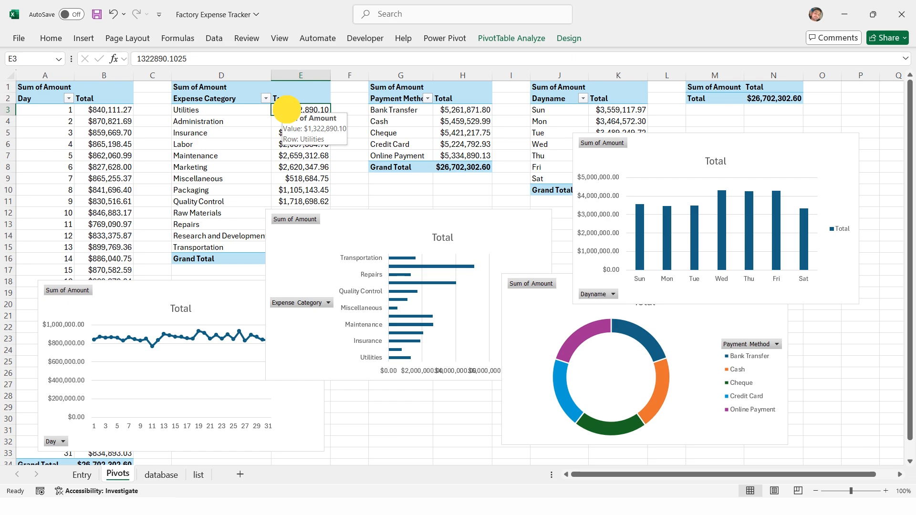
right_click(287, 112)
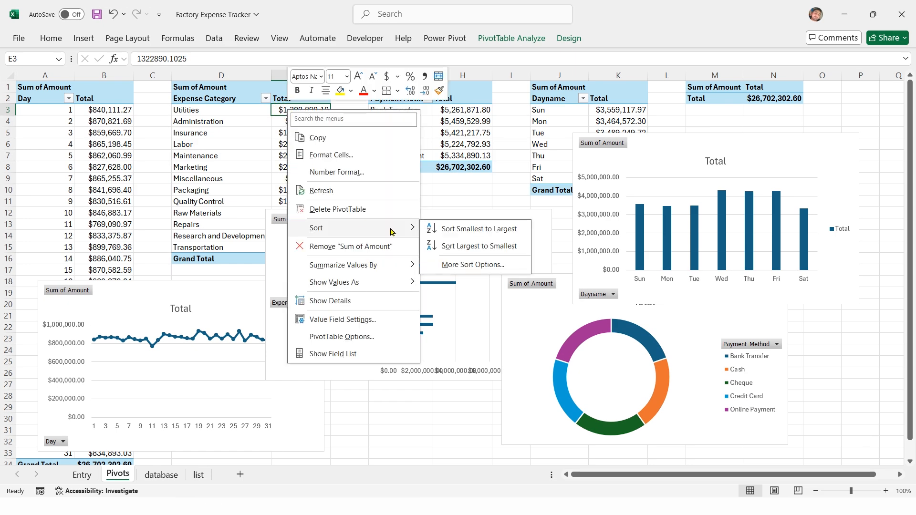
mouse_move(351, 227)
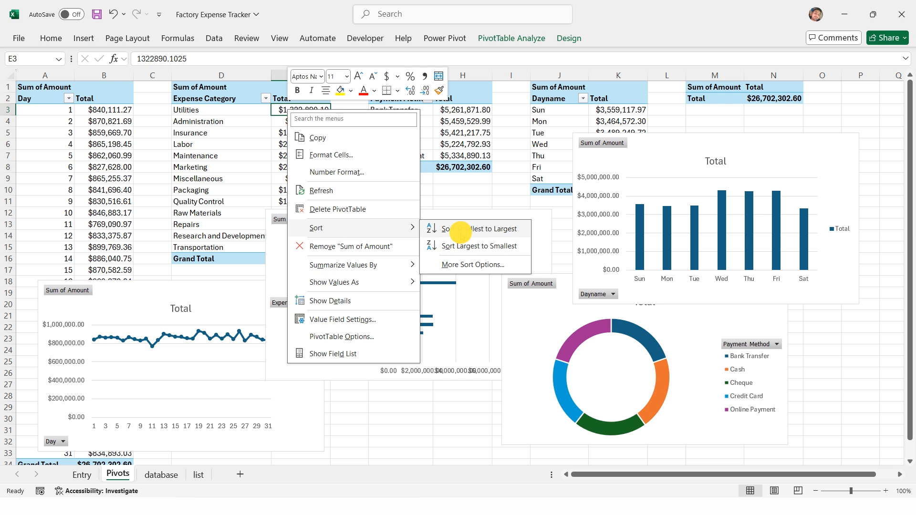
click(478, 245)
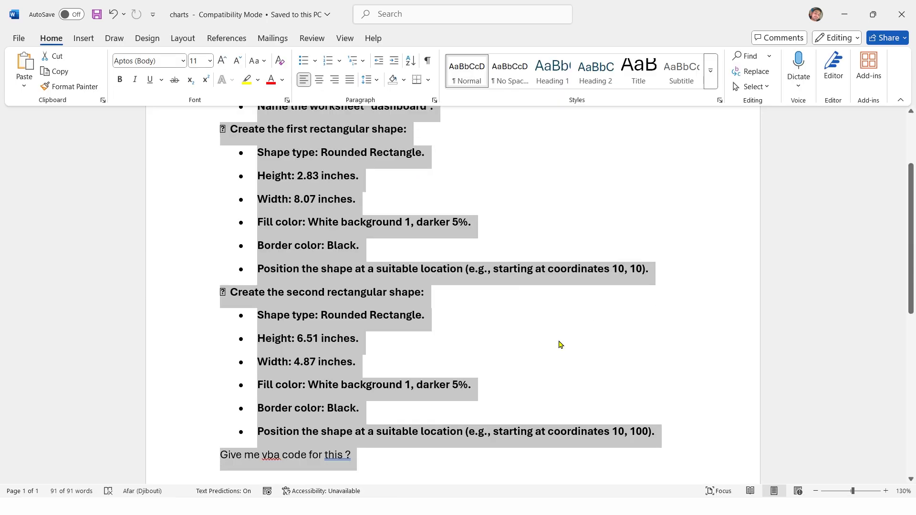
Step: Deselect the Word prompt asking for VBA that builds two rounded rectangles
click(559, 345)
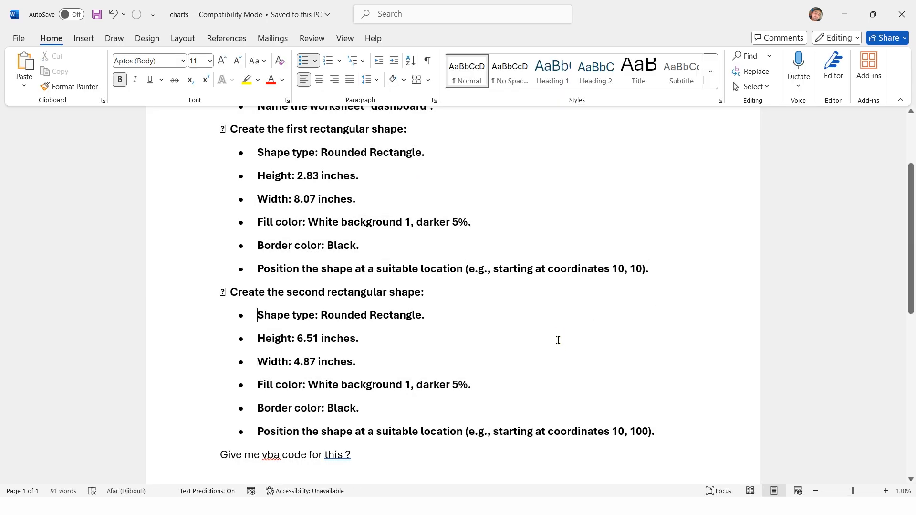
scroll(559, 345, up, 3)
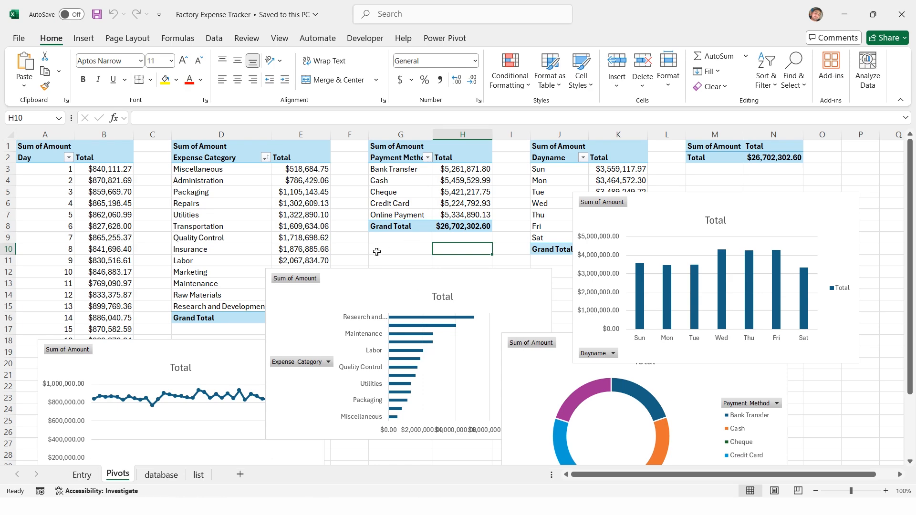
Step: Add a new VBA module with the pasted CreateDashboardWithShapes code and return to the workbook
key(alt+F11)
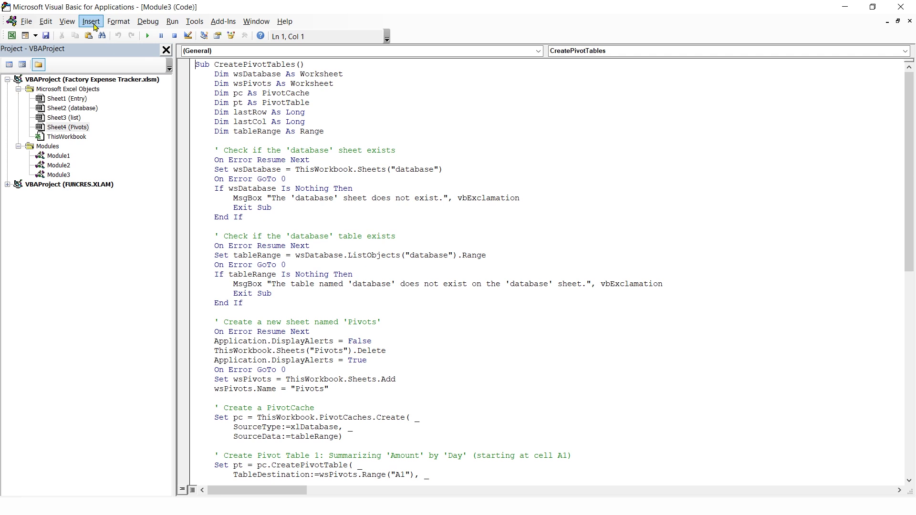
click(91, 20)
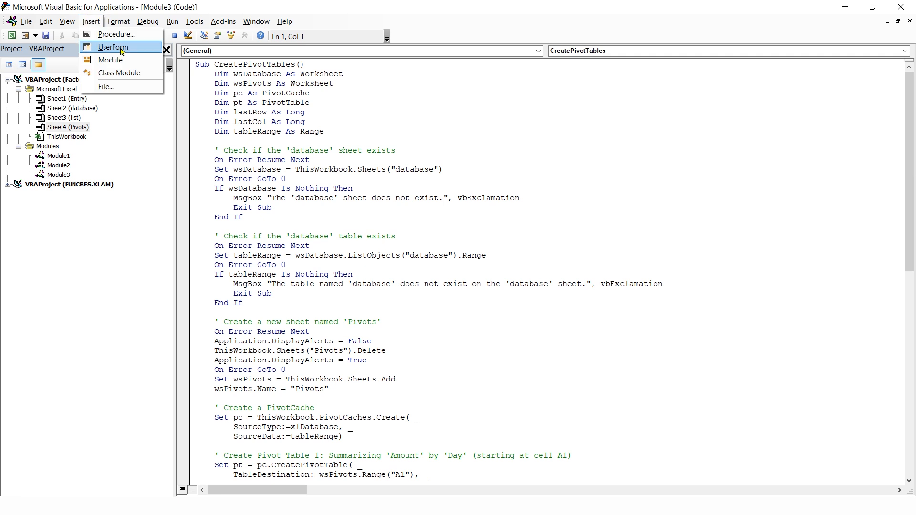
click(107, 58)
text(Sub CreateDashboardWithShapes()     Dim ws As Worksheet     Dim shape1 As Shape     Dim shape2 As Shape      ' Create a new worksheet named "dashboard"     On Error Resume Next     Application.DisplayAlerts = False     ThisWorkbook.Sheets("dashboard").Delete     Application.DisplayAlerts = True     On Error GoTo 0     Set ws = ThisWorkbook.Sheets.Add     ws.Name = "dashboard"      ' Create the first rounded rectangle shape     Set shape1 = ws.Shapes.AddShape(msoShapeRoundedRectangle, 10, 10, 8.07 * 72, 2.83 * 72)     With shape1         .Fill.ForeColor.RGB = RGB(242, 242, 242) ' White background 1, darker 5%         .Line.ForeColor.RGB = RGB(0, 0, 0) ' Black border     End With      ' Create the second rounded rectangle shape     Set shape2 = ws.Shapes.AddShape(msoShapeRoundedRectangle, 10, 100, 4.87 * 72, 6.51 * 72)     With shape2         .Fill.ForeColor.RGB = RGB(242, 242, 242) ' White background 1, darker 5%         .Line.ForeColor.RGB = RGB(0, 0, 0) ' Black border     End With      ' Notify the user     MsgBox "Dashboard created successfully with shapes!", vbInformation End Sub)
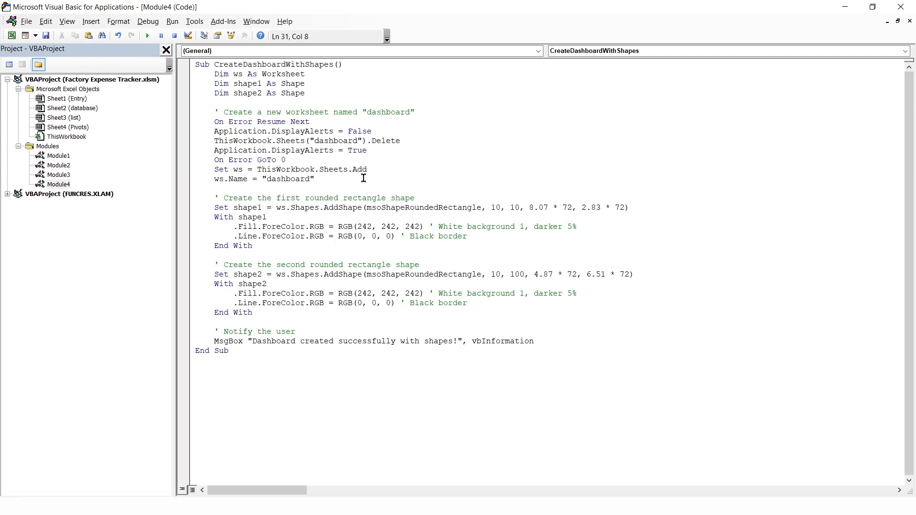
key(alt+F11)
Step: Run CreateDashboardWithShapes, dismiss the message and move the lower-left panel right and down
key(alt+F8)
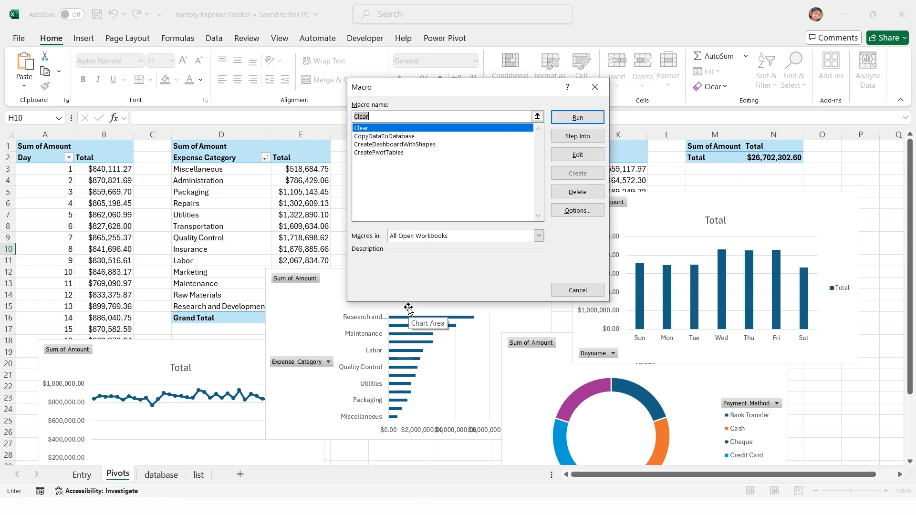
click(387, 145)
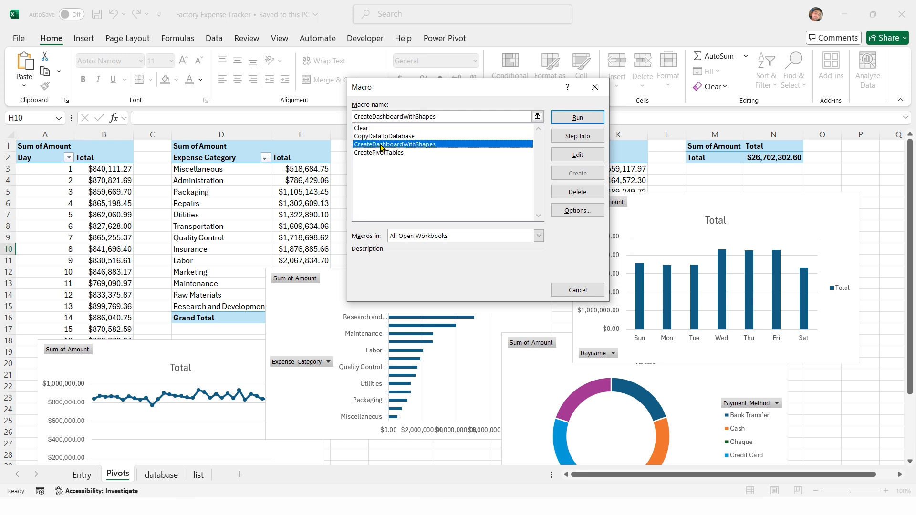
click(576, 117)
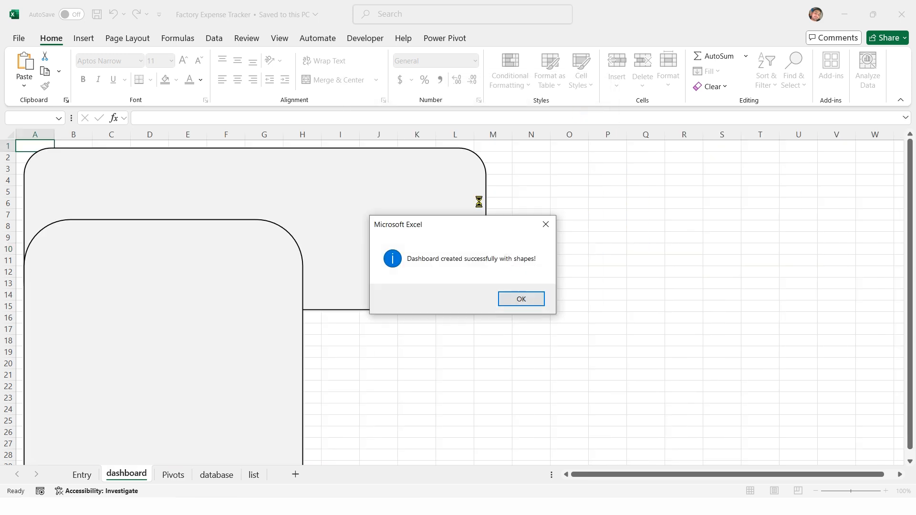
click(521, 298)
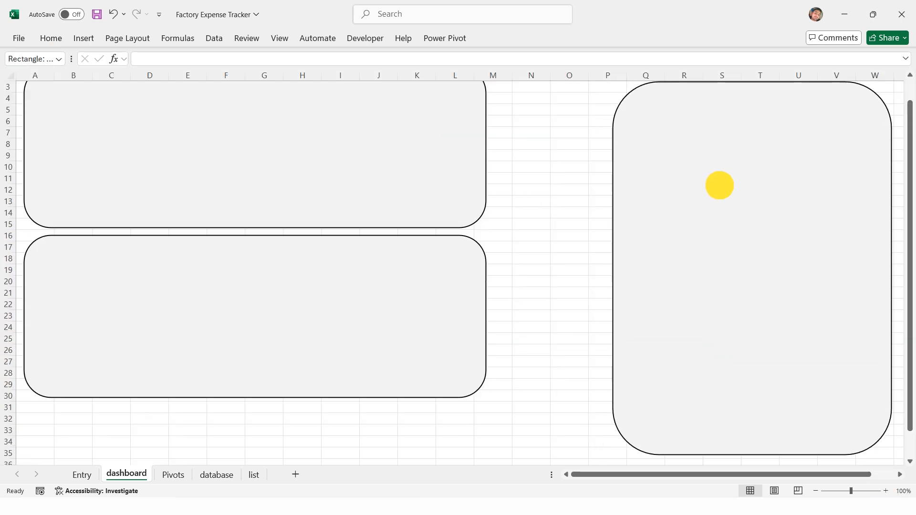
drag(337, 279, 475, 327)
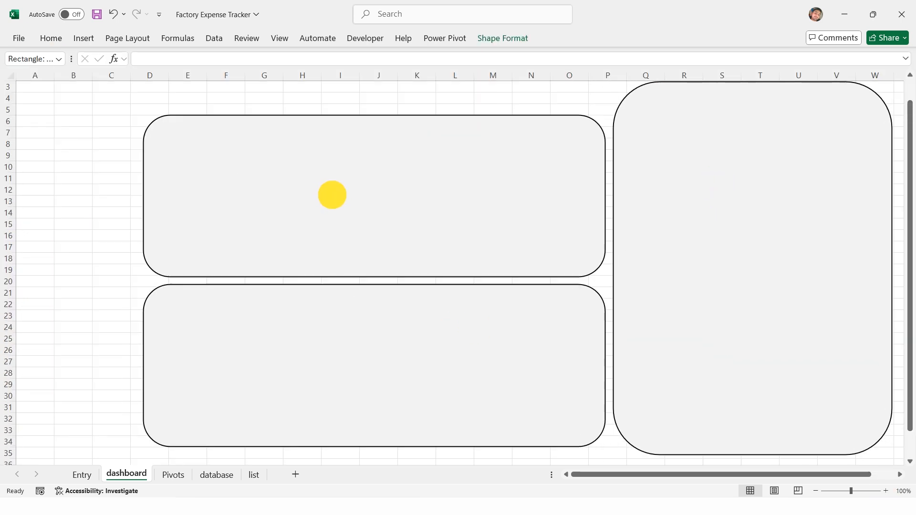
Step: Nudge the two left panels down into line beside the tall right panel
drag(329, 204, 331, 195)
shift+click(281, 333)
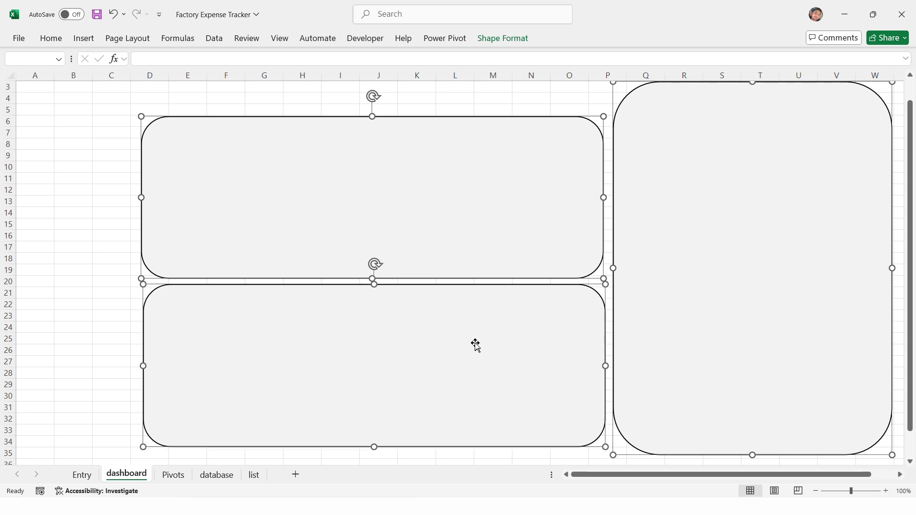
key(Down)
key(Down)
click(290, 319)
key(Down)
key(Down)
key(Down)
key(Down)
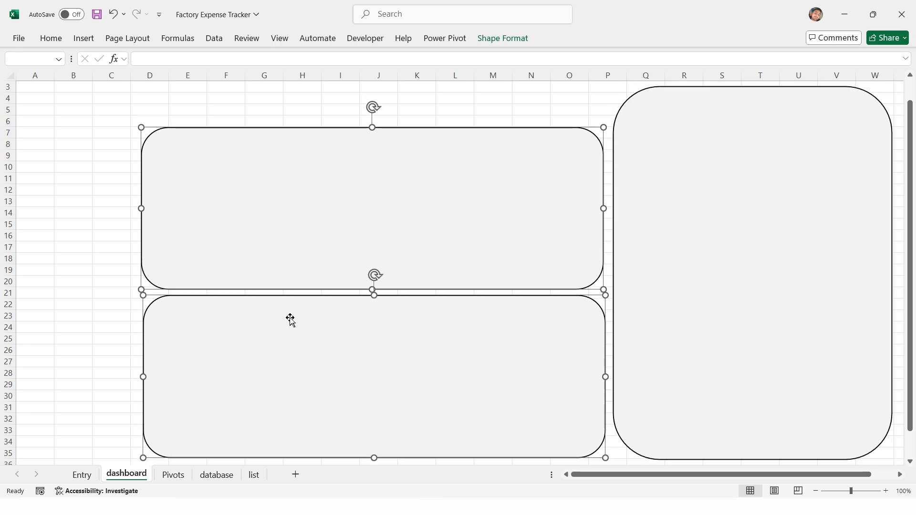
key(Down)
click(109, 315)
Step: Hide the dashboard sheet's gridlines from the View settings
click(279, 38)
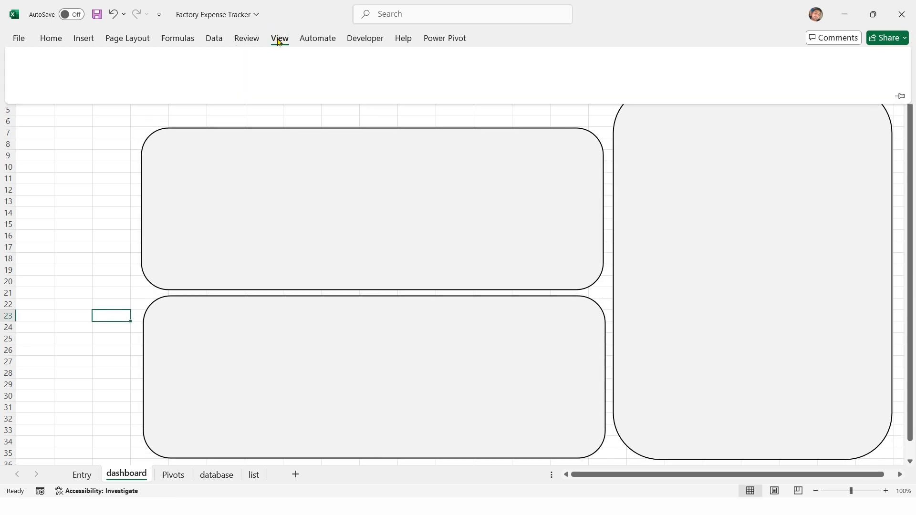
click(343, 72)
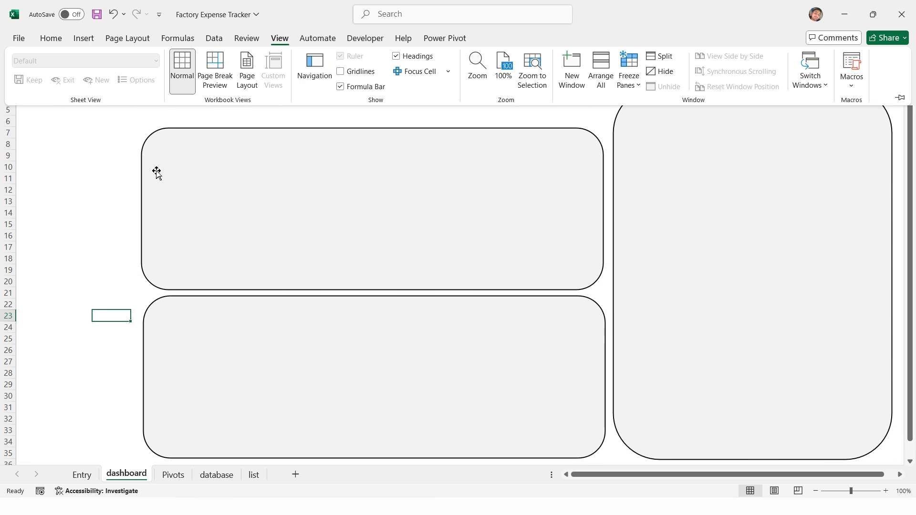
click(78, 167)
Step: Move the daily line chart into the lower panel and stretch it across
click(173, 475)
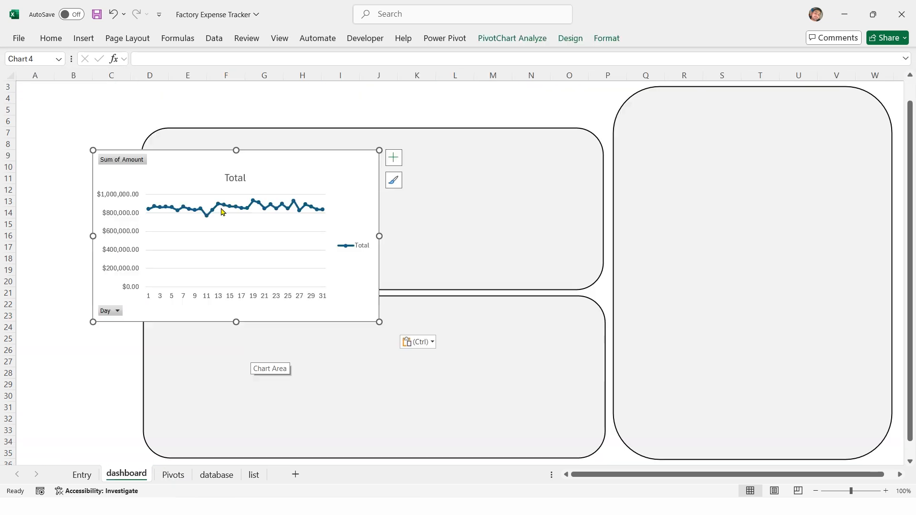
drag(237, 154, 236, 294)
drag(439, 380, 601, 363)
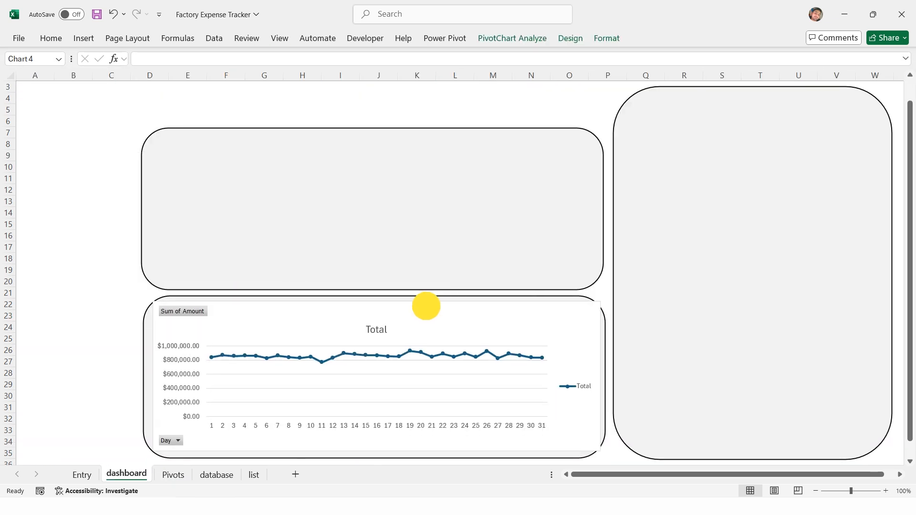
Step: Copy the expense category bar chart from Pivots and enlarge it to fill the right panel
click(173, 475)
click(444, 244)
key(ctrl+c)
click(127, 474)
click(703, 111)
key(ctrl+v)
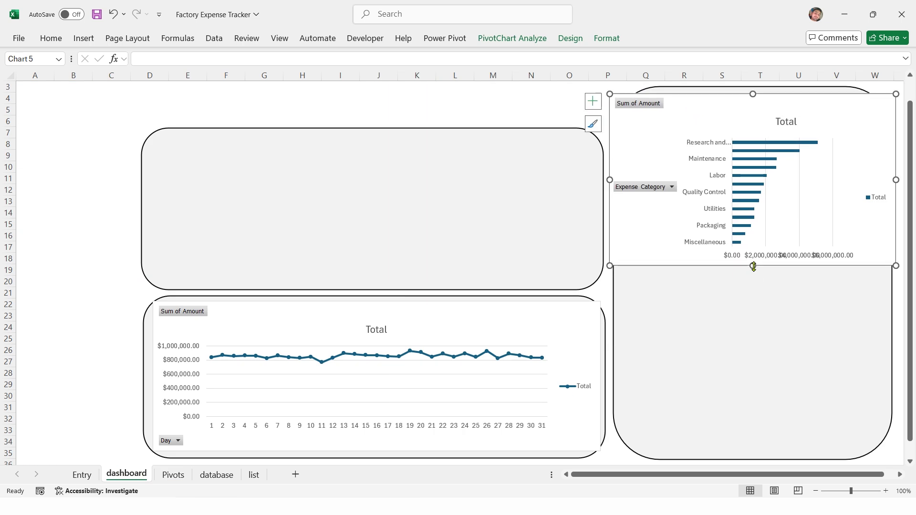
drag(752, 275, 758, 451)
Step: Copy the payment method doughnut chart onto the dashboard and fit it in the top-left area
click(494, 108)
click(172, 475)
click(463, 189)
click(126, 475)
key(ctrl+v)
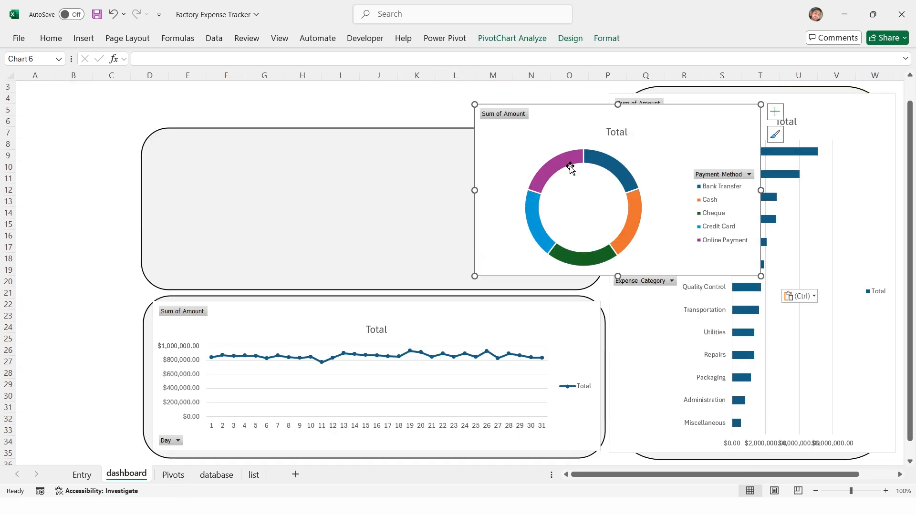
drag(573, 171, 230, 129)
drag(423, 297, 309, 296)
Step: Copy the weekday column chart onto the dashboard and place it beside the doughnut
click(172, 475)
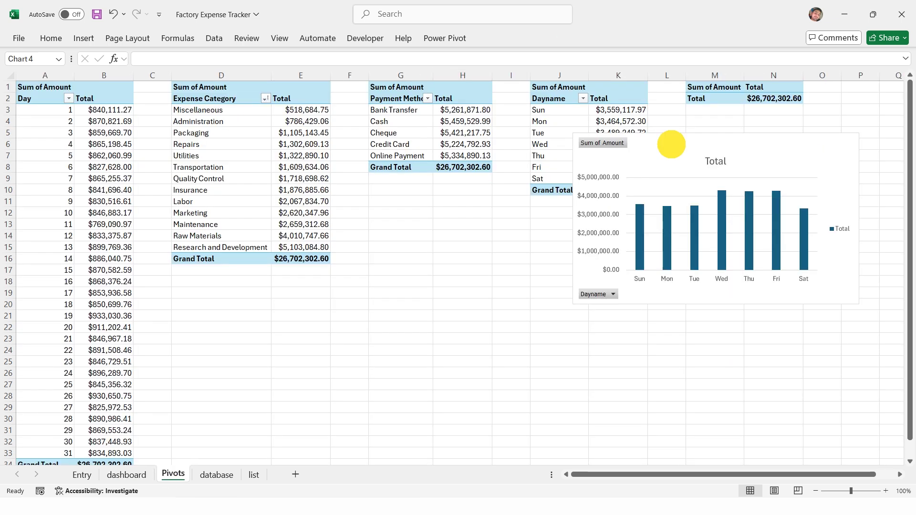
click(673, 144)
key(ctrl+c)
click(127, 474)
click(422, 114)
key(ctrl+v)
drag(526, 166, 533, 173)
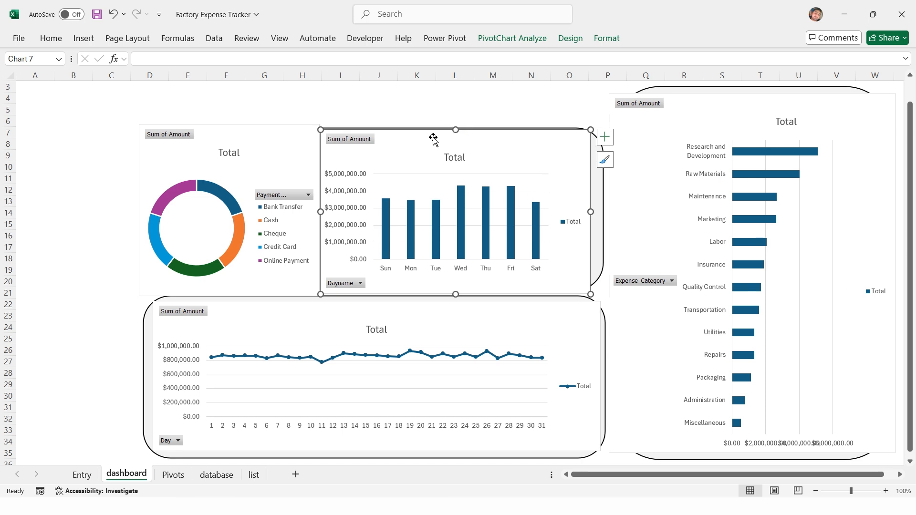
Step: Move the doughnut legend below and make the doughnut chart no-fill and no-line
drag(456, 294, 456, 286)
drag(269, 139, 273, 136)
double_click(273, 137)
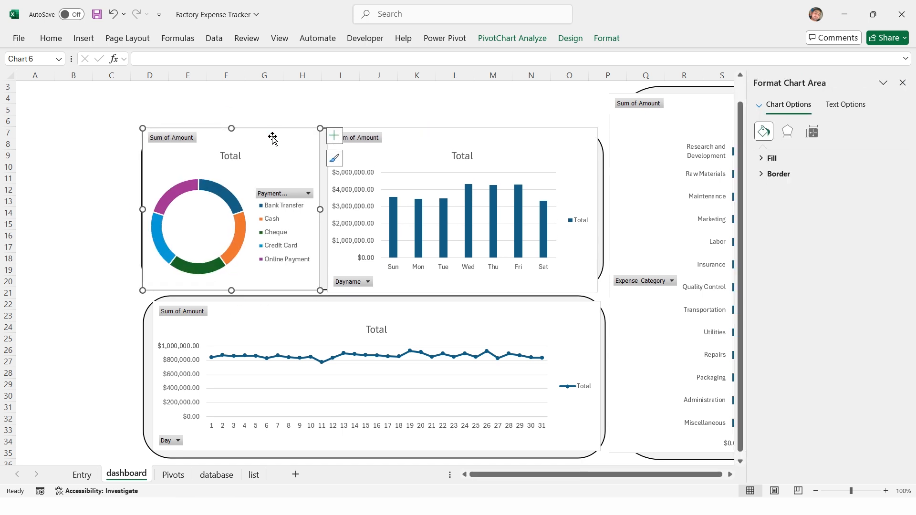
click(283, 229)
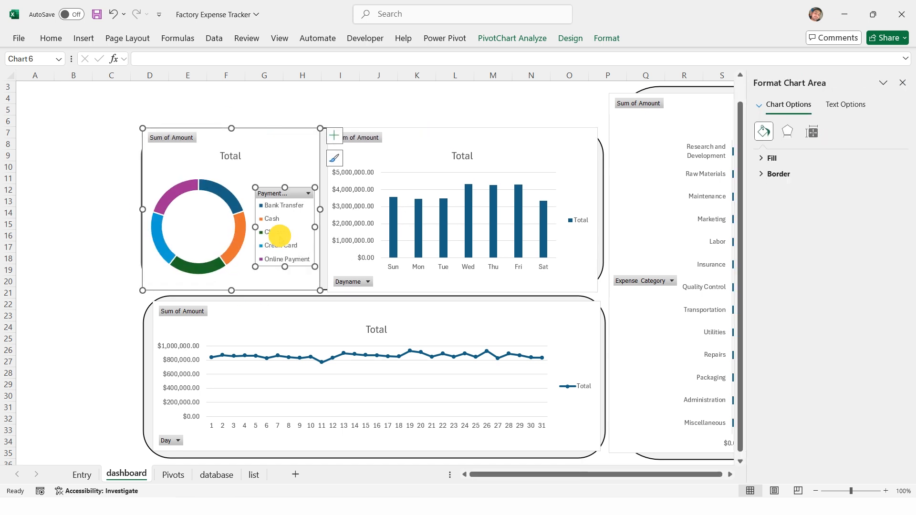
click(811, 132)
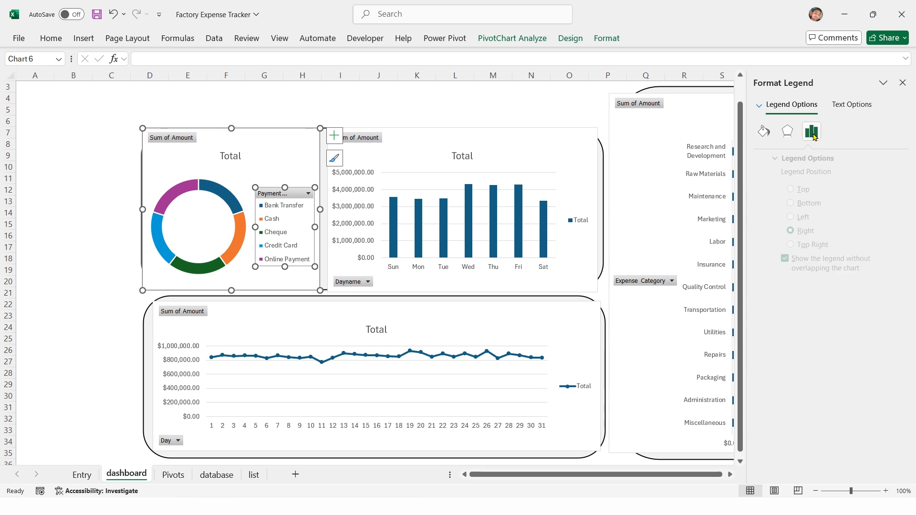
click(777, 204)
click(162, 258)
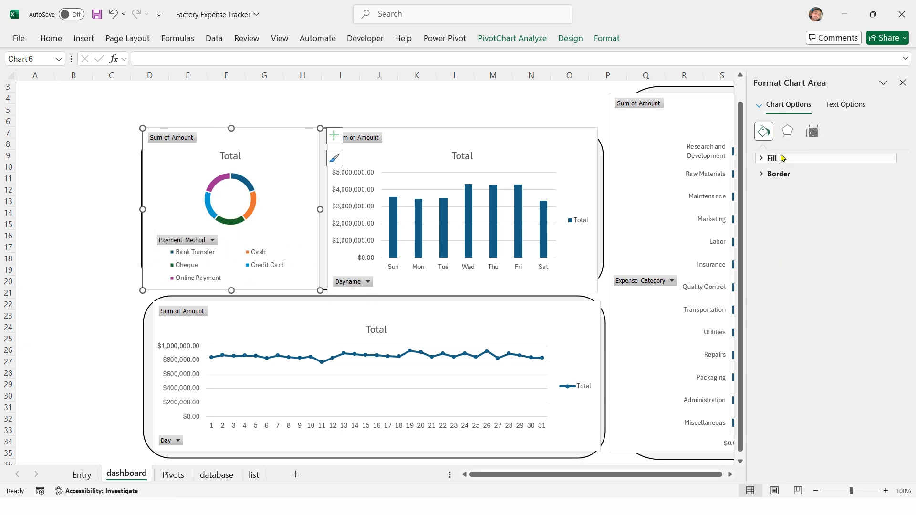
click(762, 157)
click(771, 177)
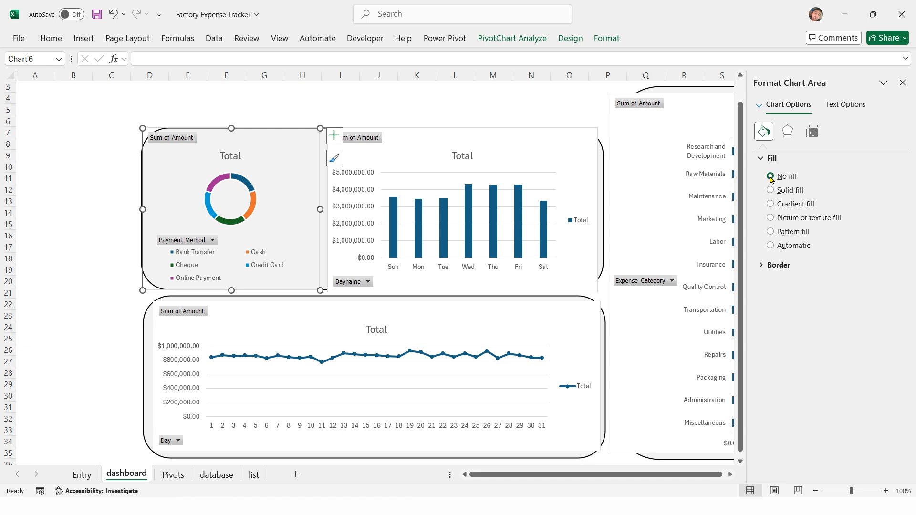
click(762, 265)
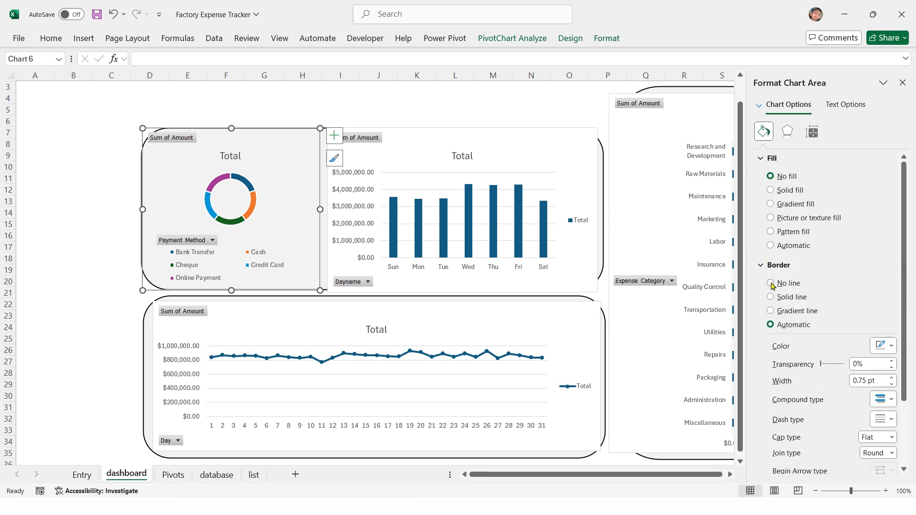
click(771, 284)
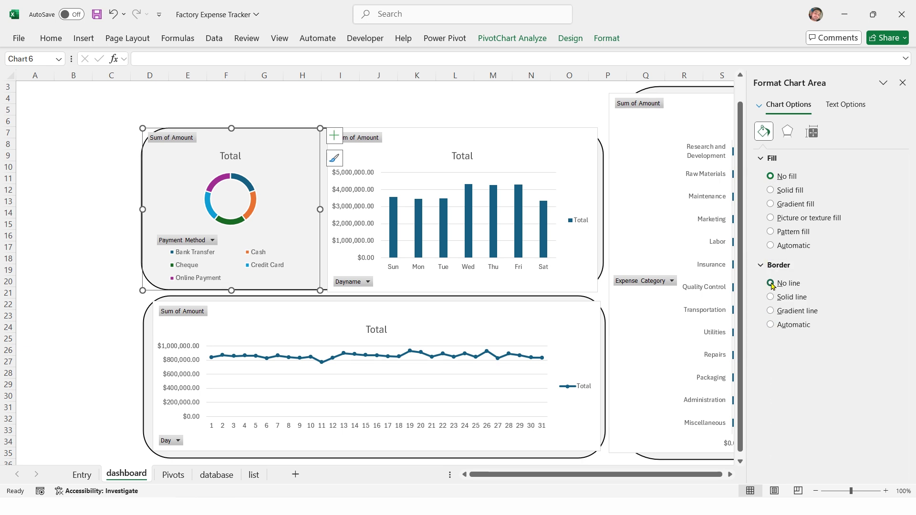
Step: Make the weekday chart transparent and borderless, deleting its legend and value axis
click(433, 138)
click(771, 177)
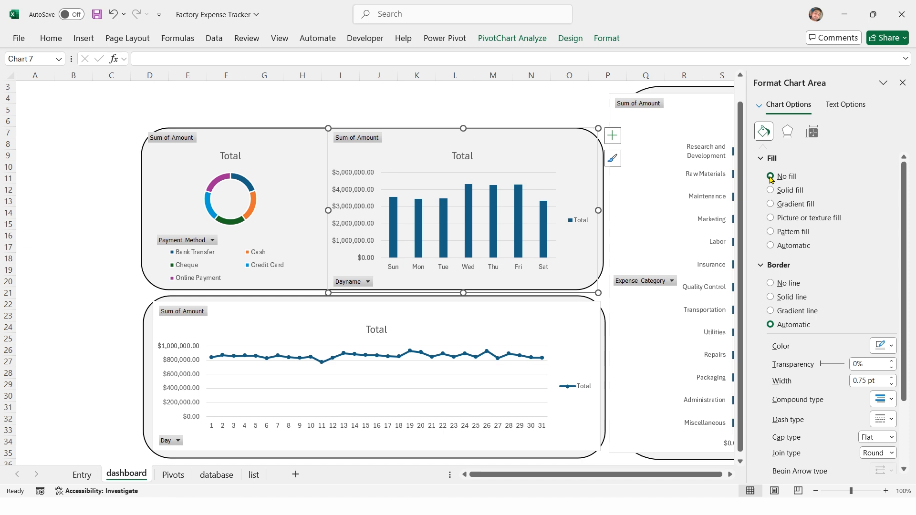
click(771, 283)
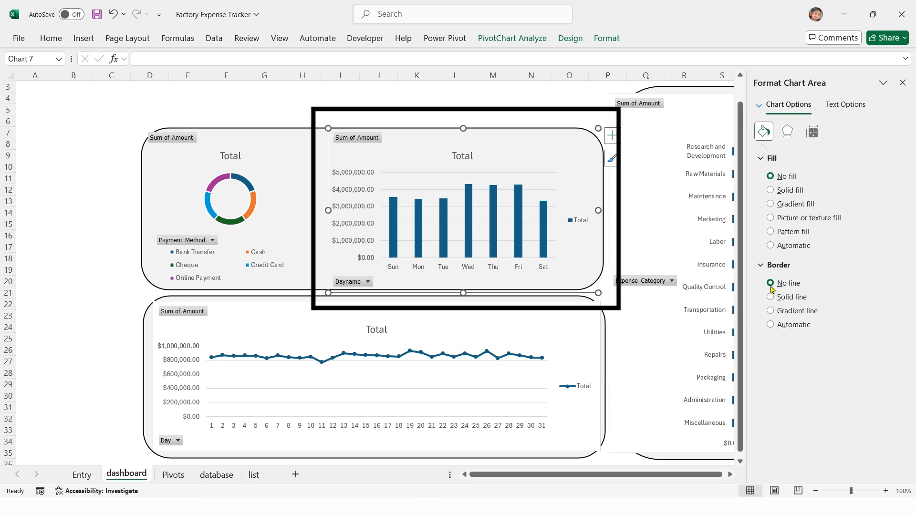
click(580, 220)
key(Delete)
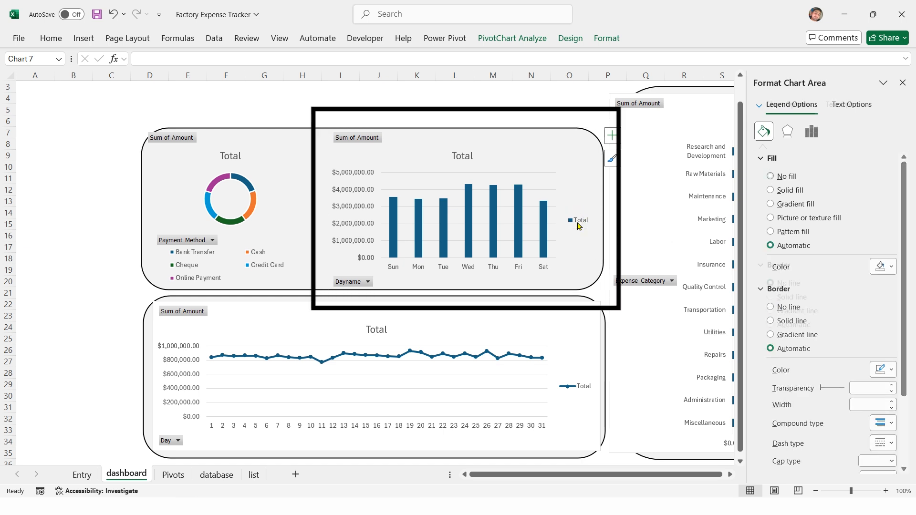
click(366, 193)
key(Delete)
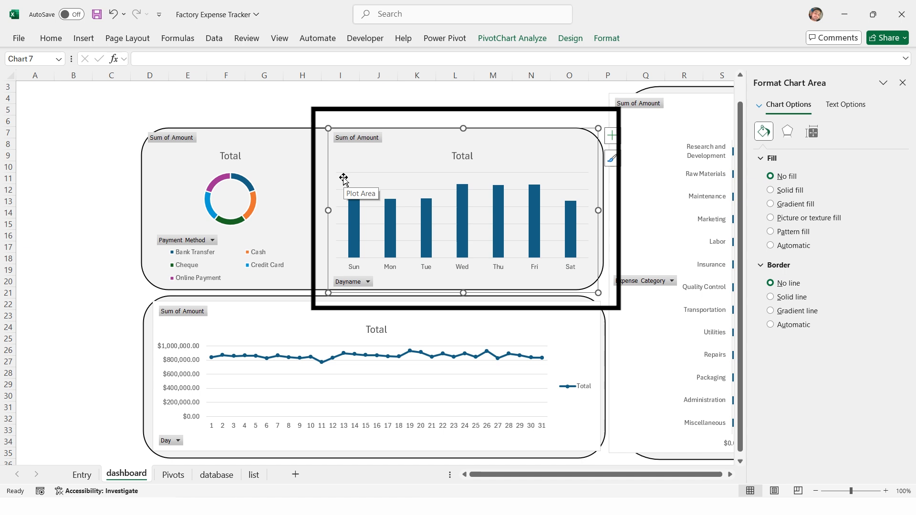
Step: Make the daily line chart background transparent with no outline
click(277, 307)
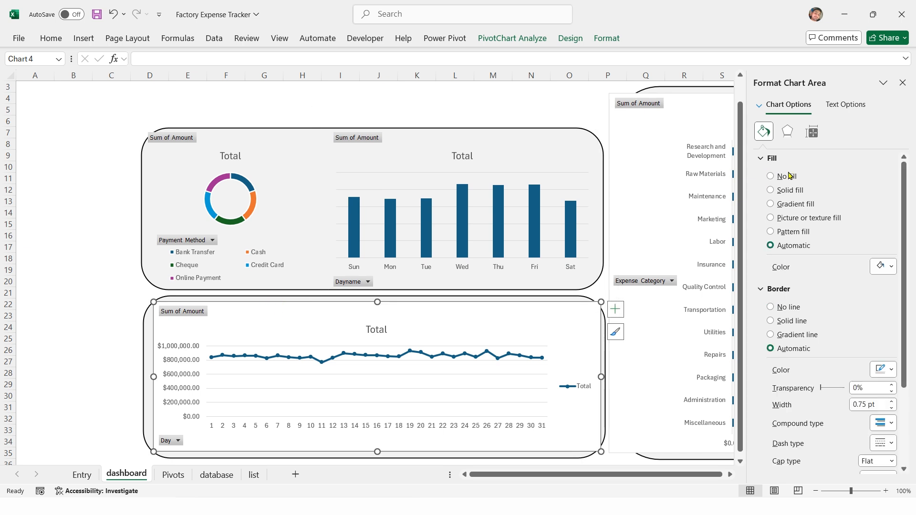
click(771, 177)
click(770, 307)
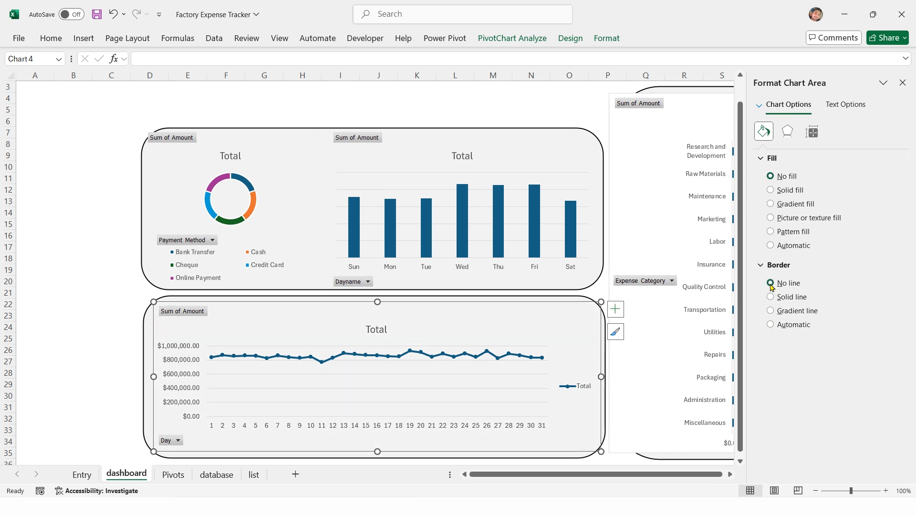
Step: Delete the line chart legend and retitle charts Expense By Payment Method, By Day Name, By Days
click(576, 386)
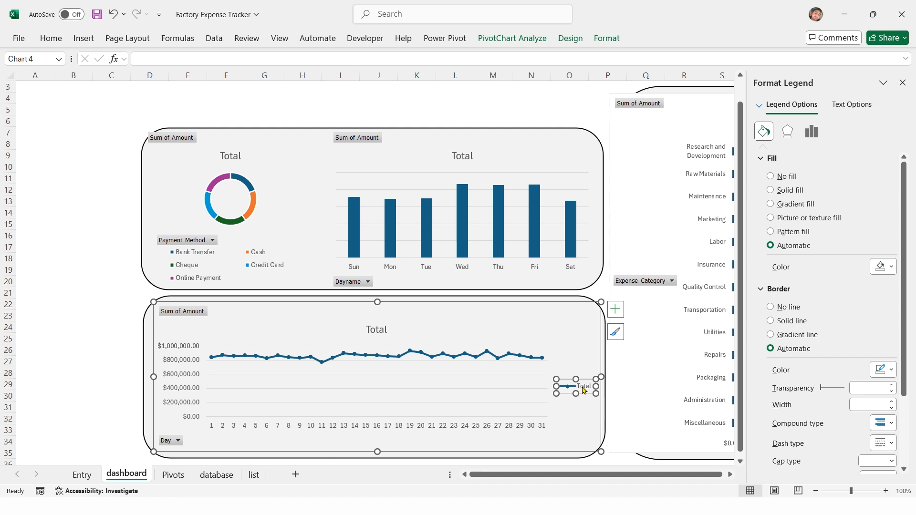
key(Delete)
click(230, 156)
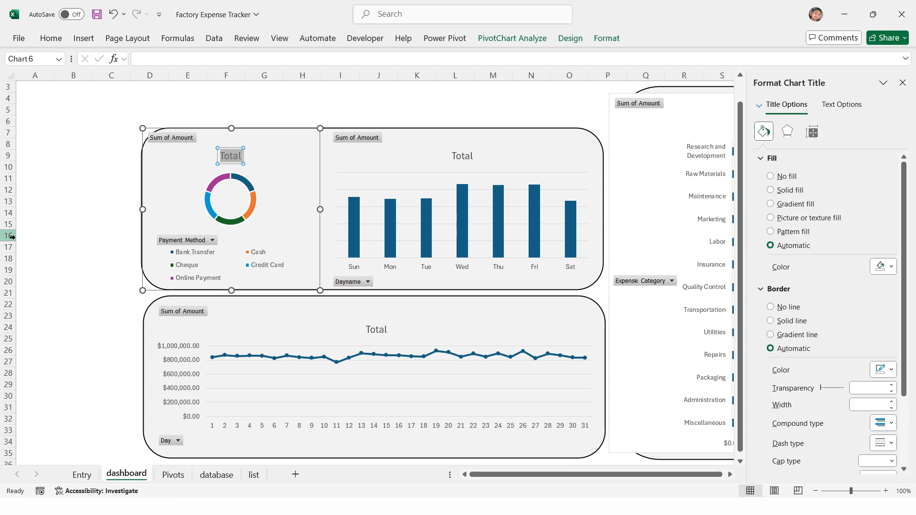
text(Expense By Payment Method)
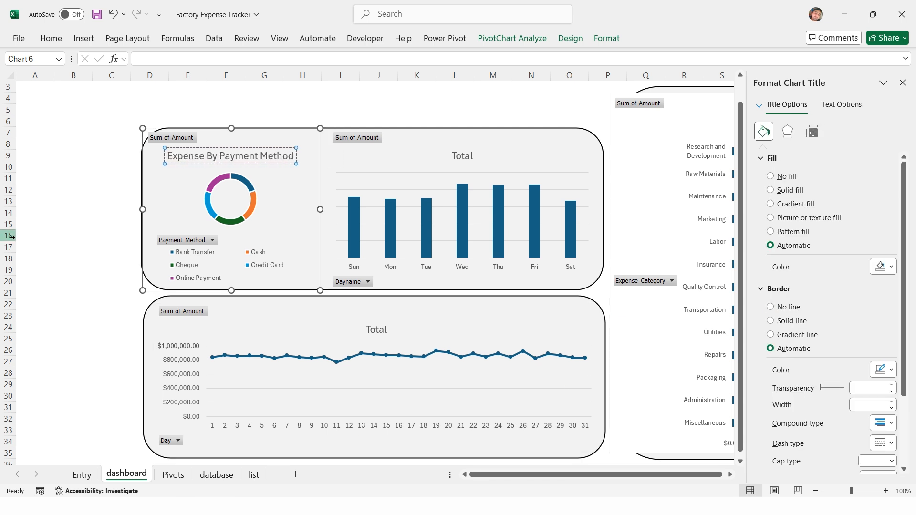
click(461, 156)
text(Expense By Day)
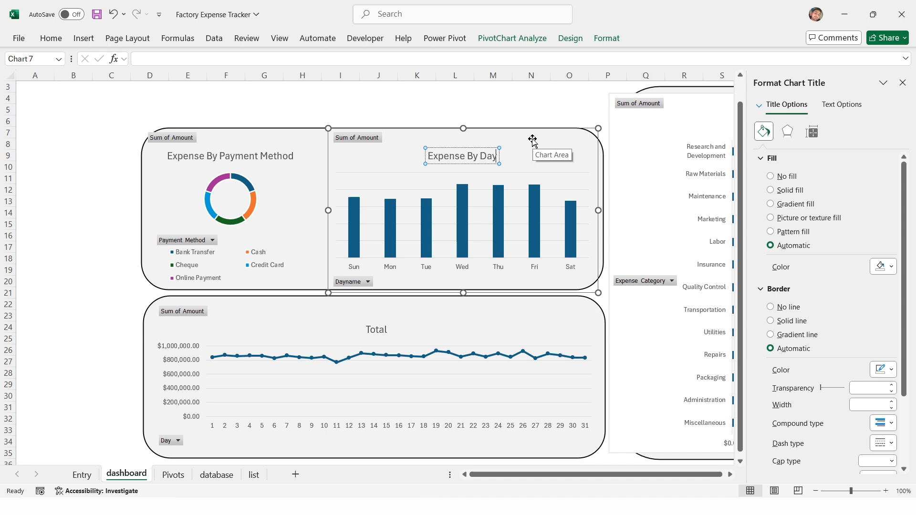
text( Name)
click(377, 329)
double_click(376, 329)
text(Expense By)
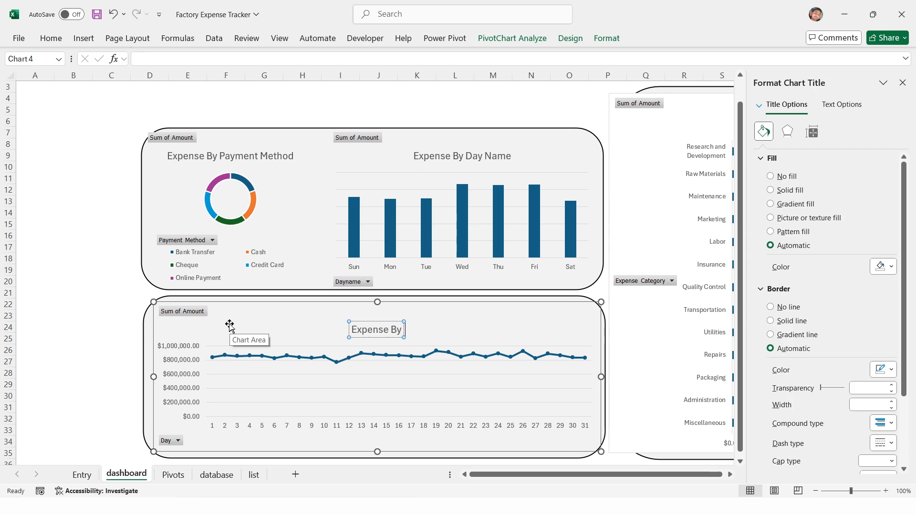
text( Days)
click(902, 82)
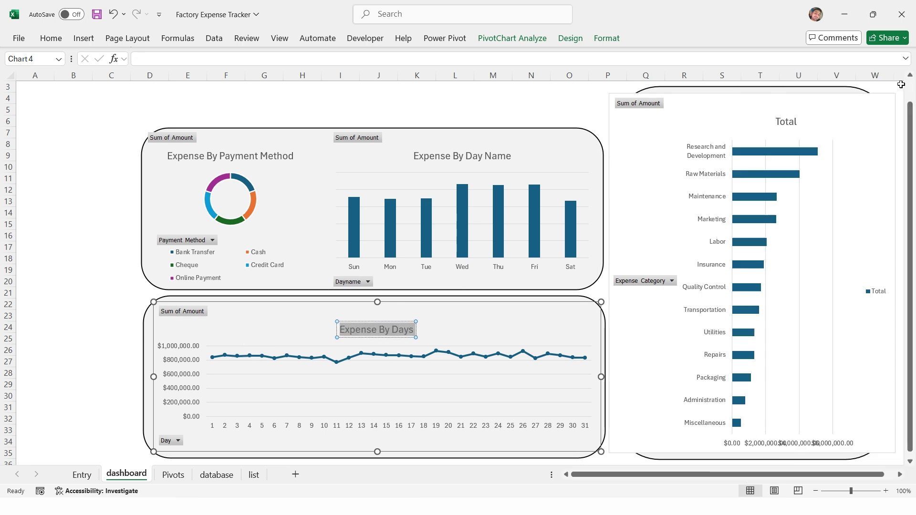
Step: Give the expense category chart no fill and no outline
double_click(709, 105)
click(771, 177)
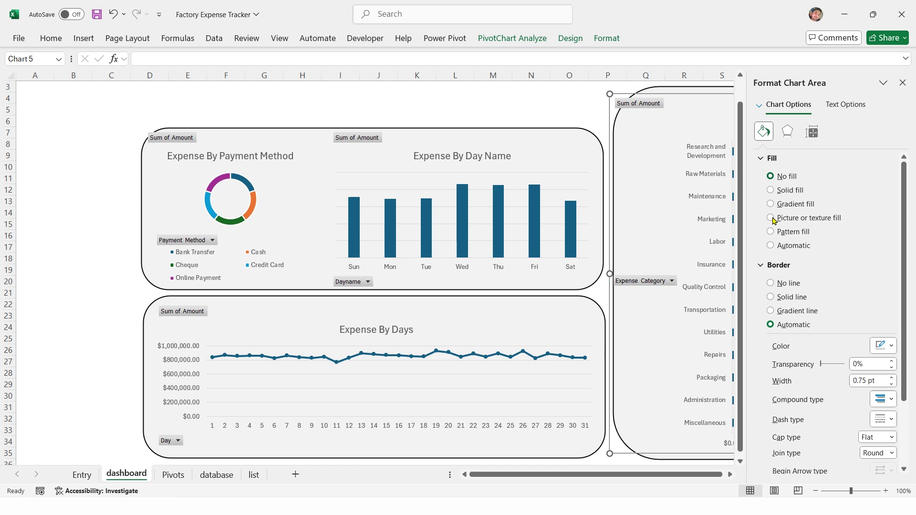
click(782, 285)
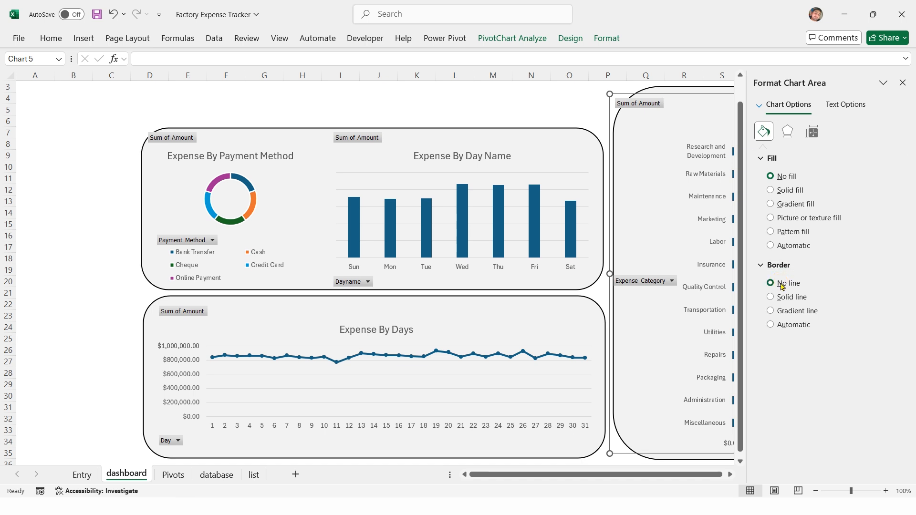
click(816, 134)
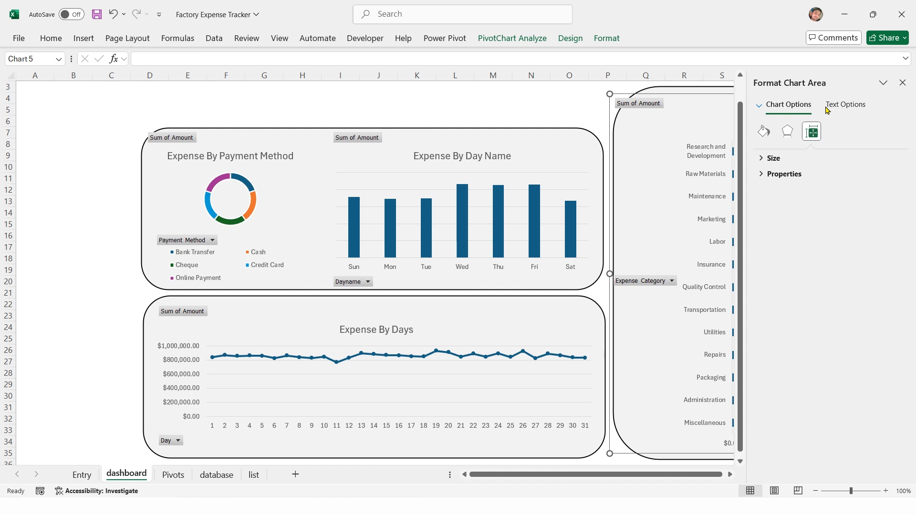
click(902, 83)
Step: Delete the category chart's legend and horizontal axis labels and bold its title
click(877, 293)
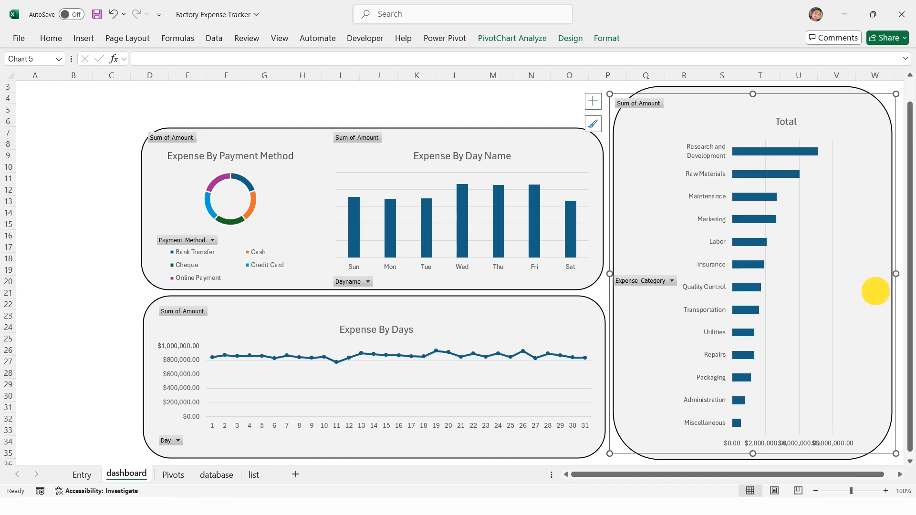
key(Delete)
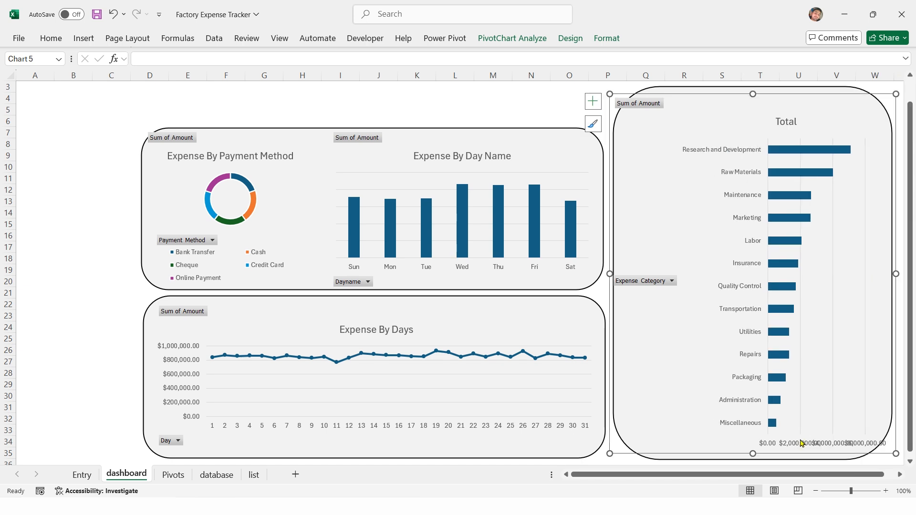
click(801, 444)
key(Delete)
click(786, 121)
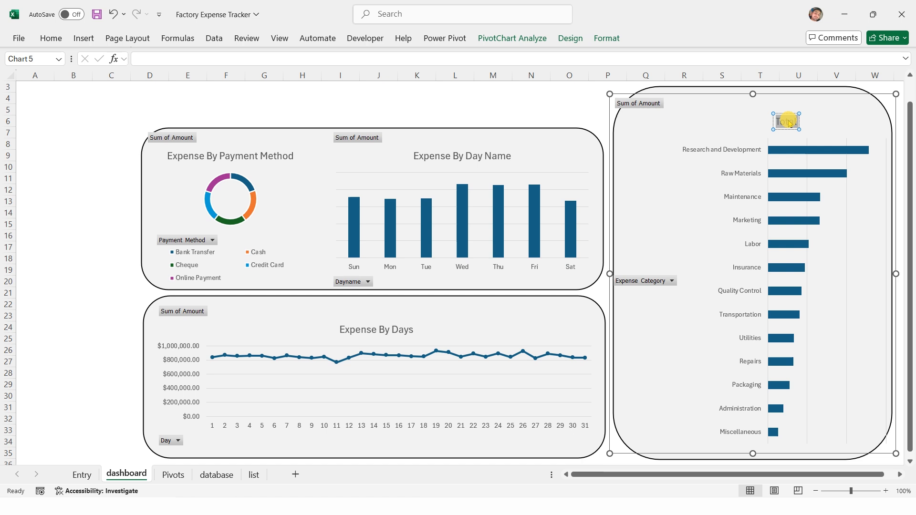
text(Expense By Expense Category)
key(ctrl+a)
key(ctrl+b)
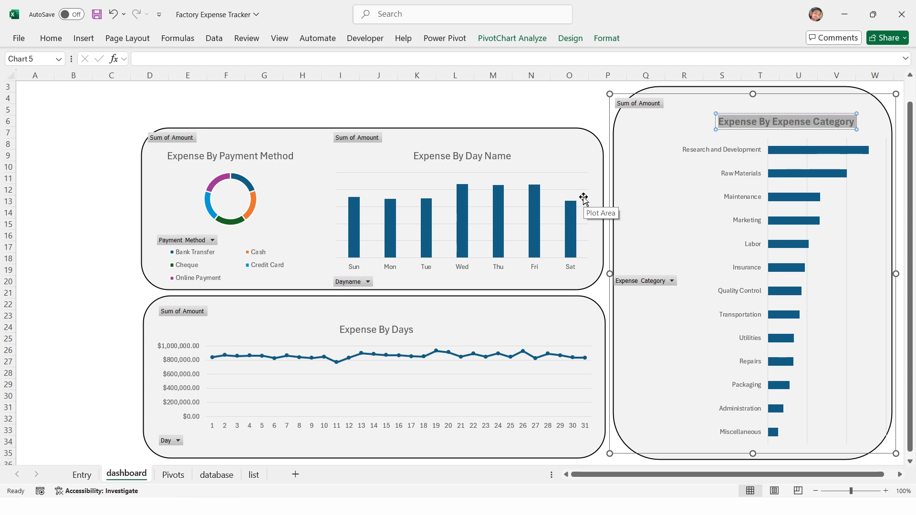
Step: Give the Expense By Expense Category title an orange fill with white text
click(51, 38)
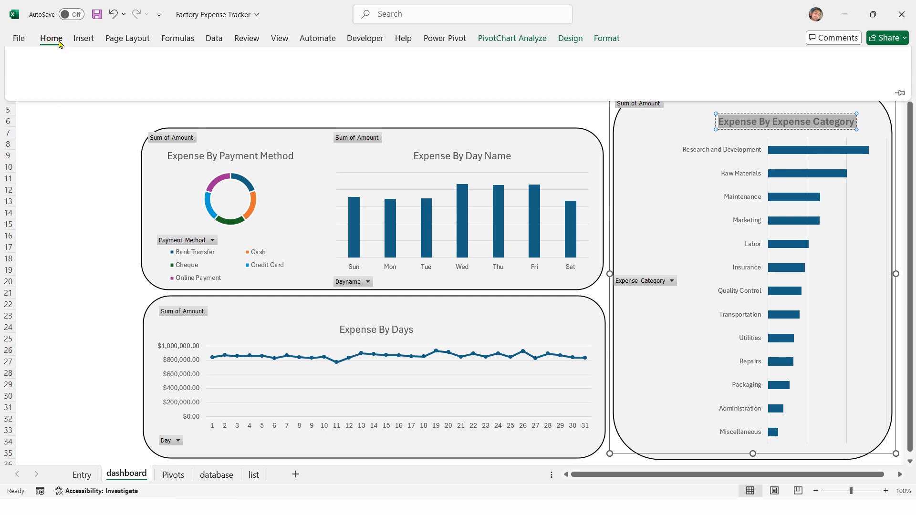
click(176, 81)
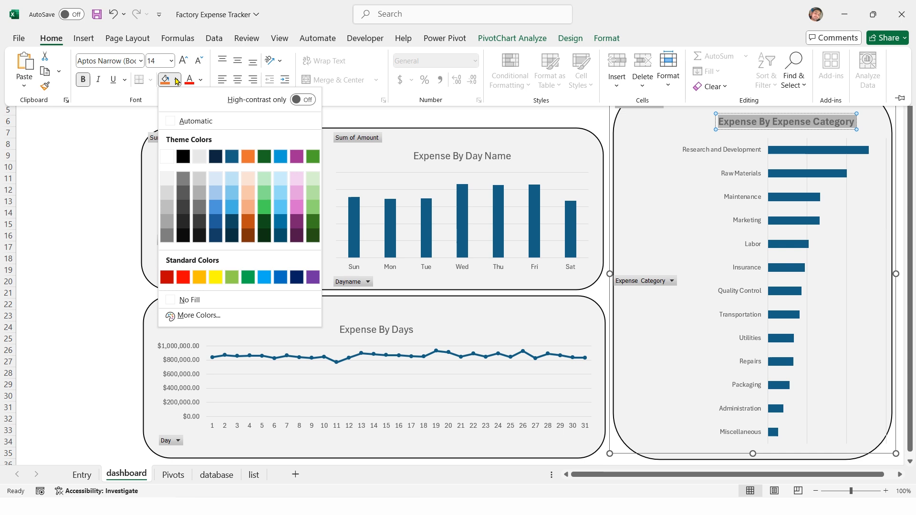
click(248, 156)
click(202, 79)
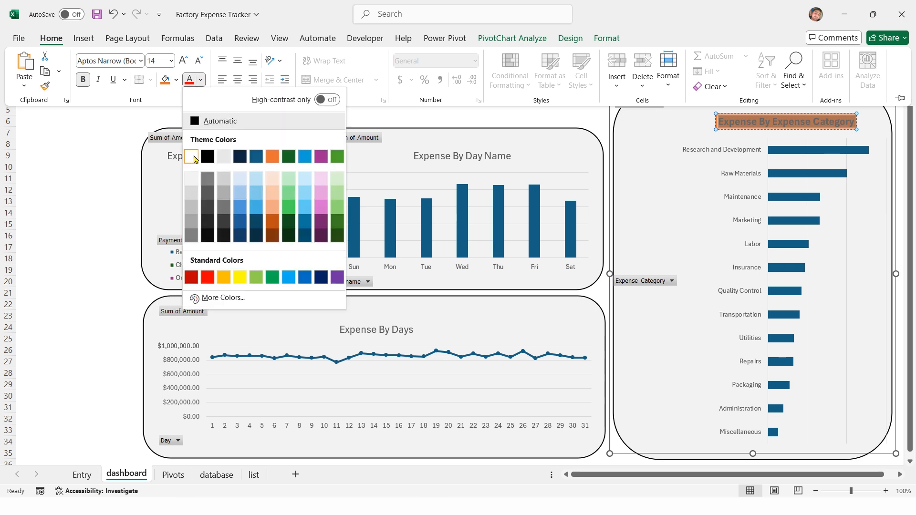
click(194, 158)
Step: Give the Expense By Days title an orange fill, white text and bold
click(400, 327)
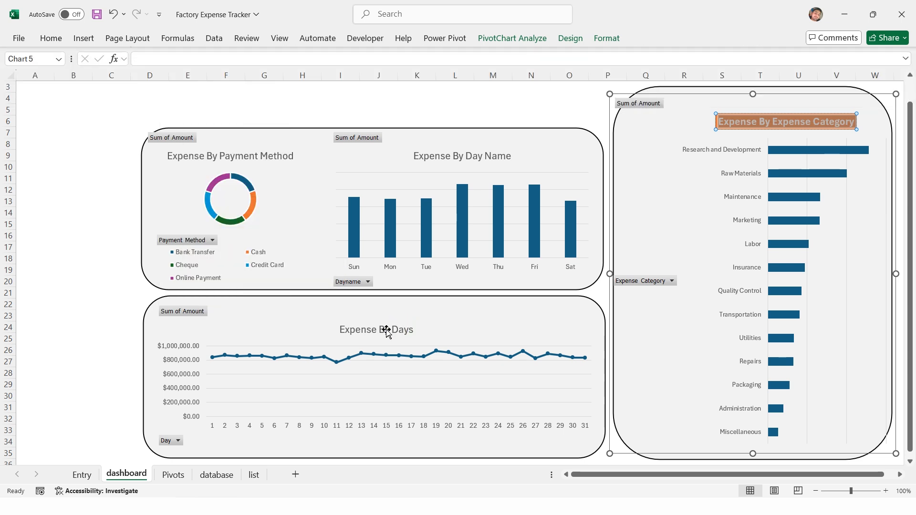
click(386, 331)
click(51, 37)
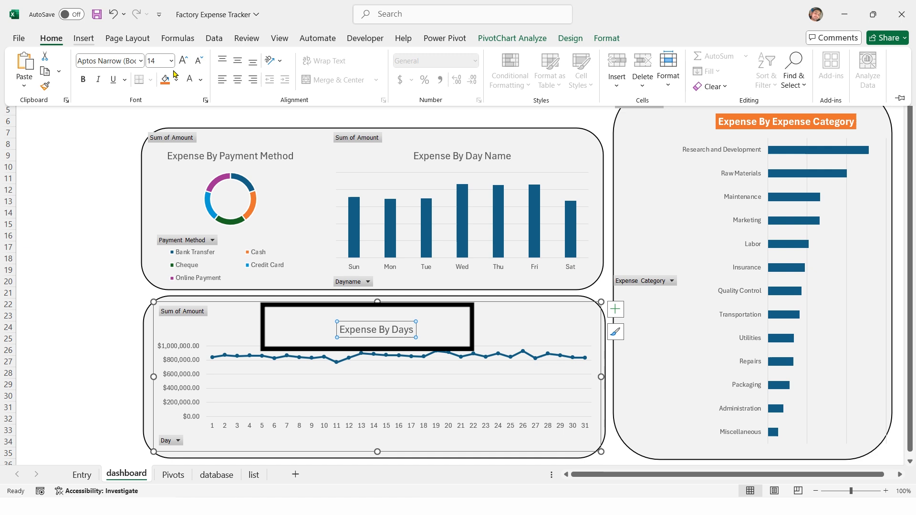
click(166, 80)
click(190, 80)
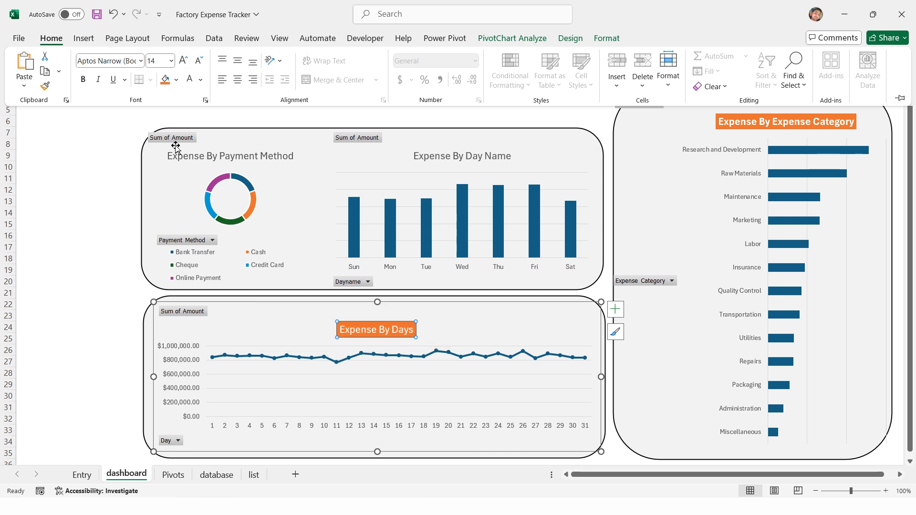
key(ctrl+b)
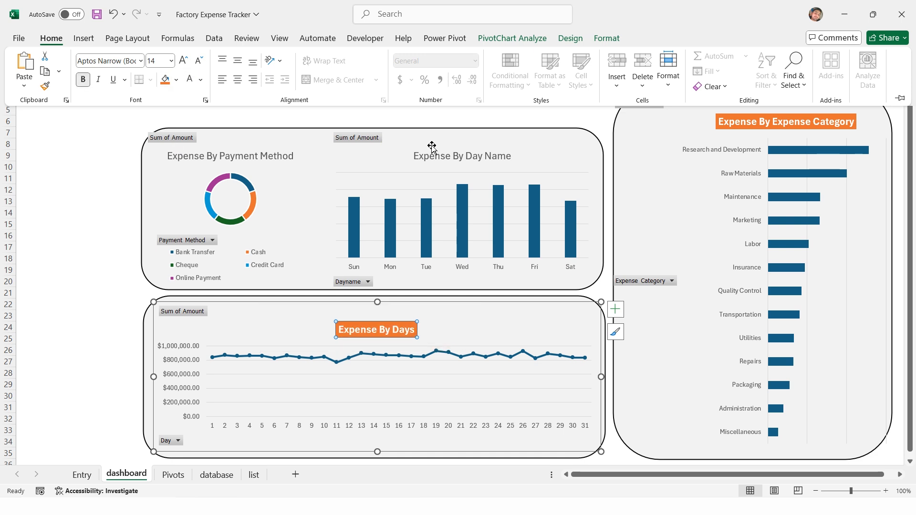
Step: Style the Expense By Day Name and Expense By Payment Method titles orange with white bold text
click(440, 156)
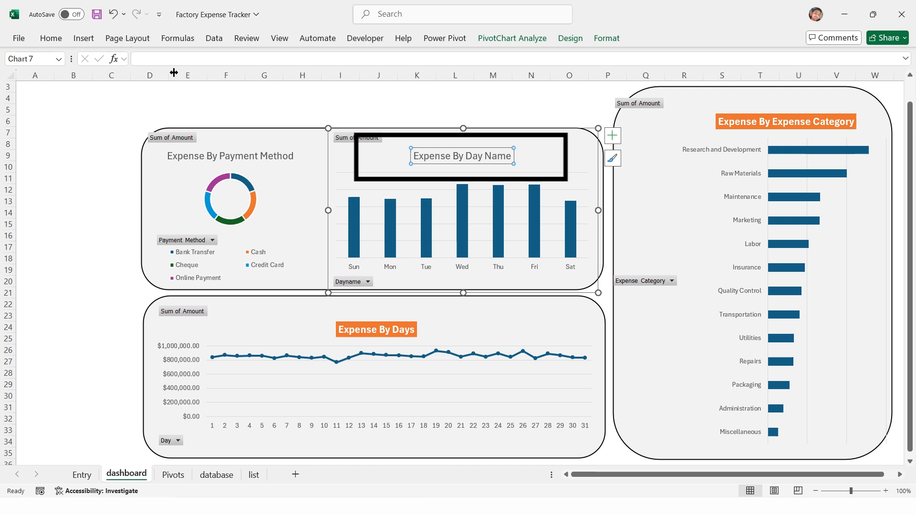
click(50, 38)
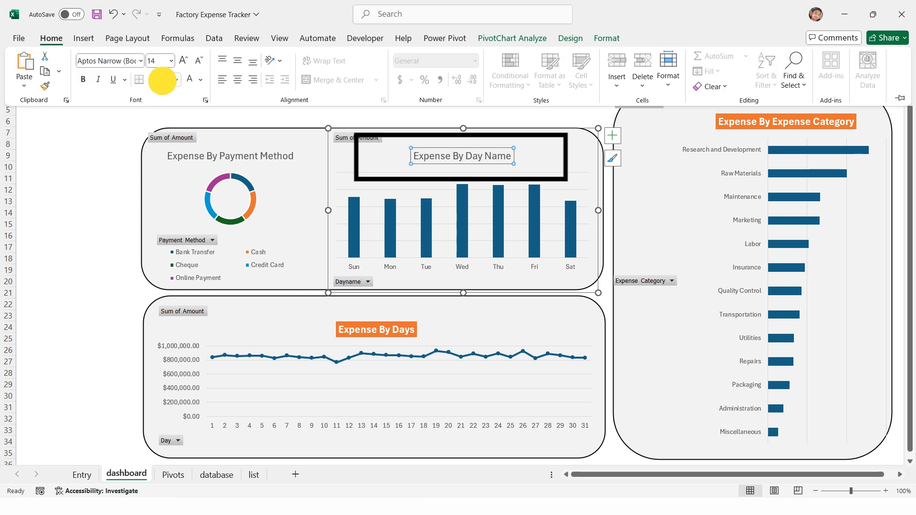
click(164, 80)
click(84, 80)
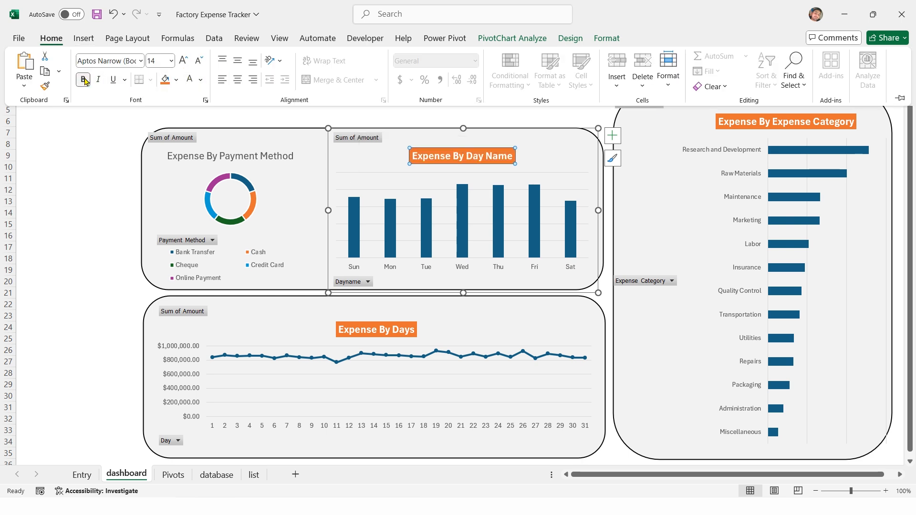
click(228, 155)
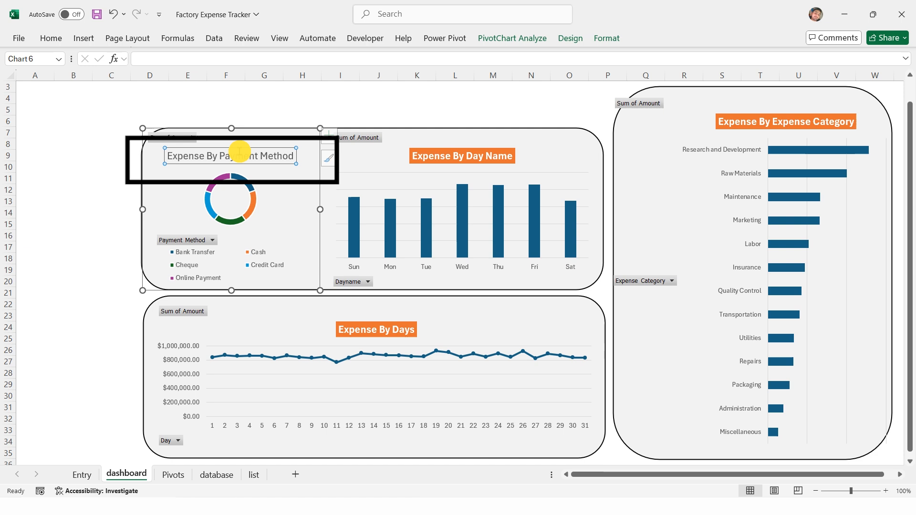
click(51, 38)
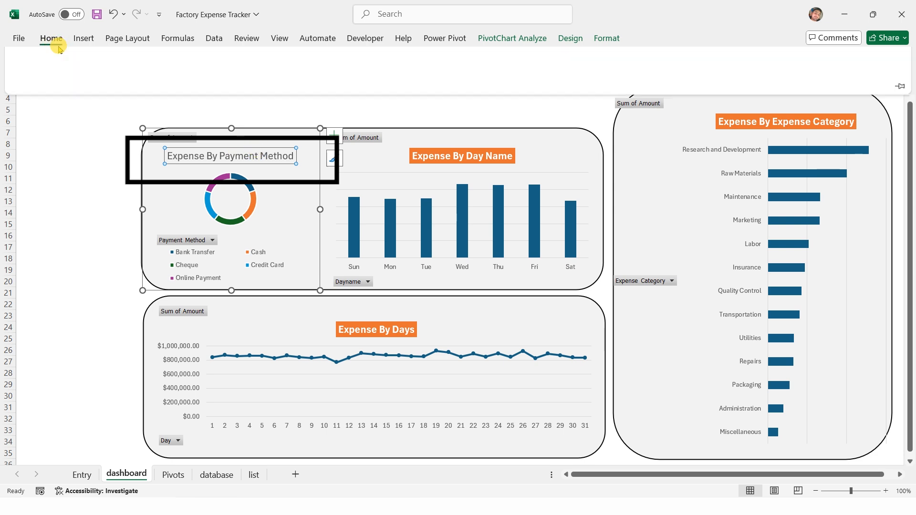
click(165, 82)
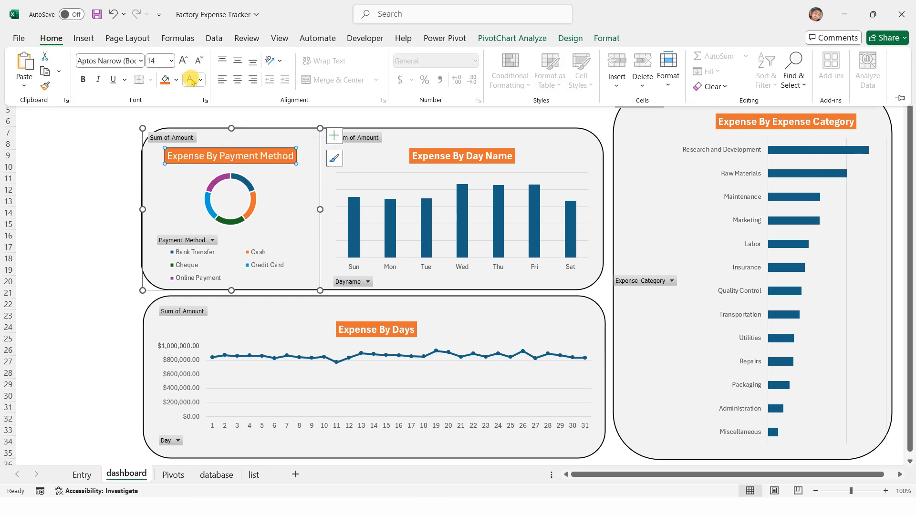
Step: Bold the axis labels of the daily, category and weekday charts
click(373, 192)
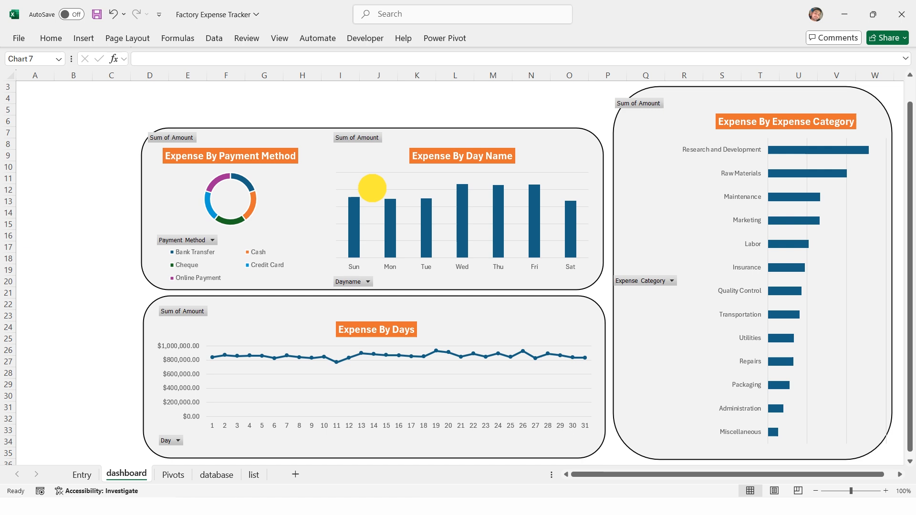
click(308, 379)
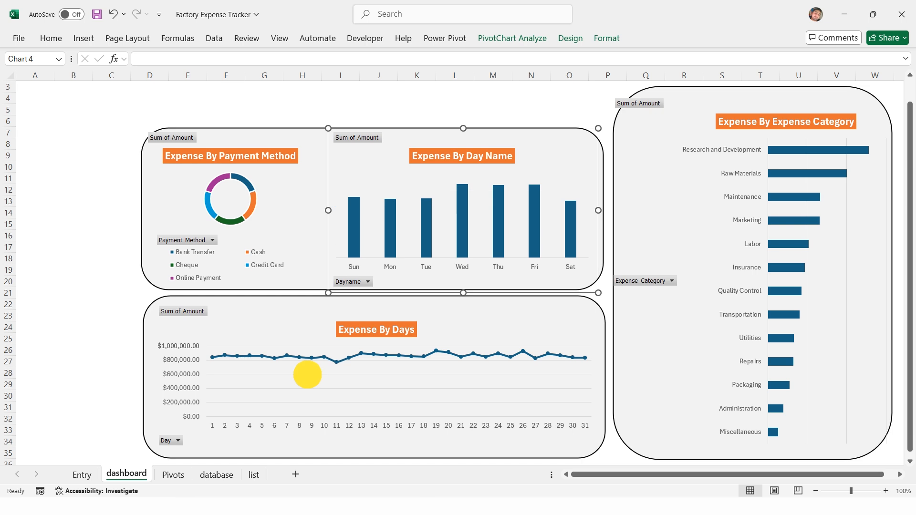
key(Delete)
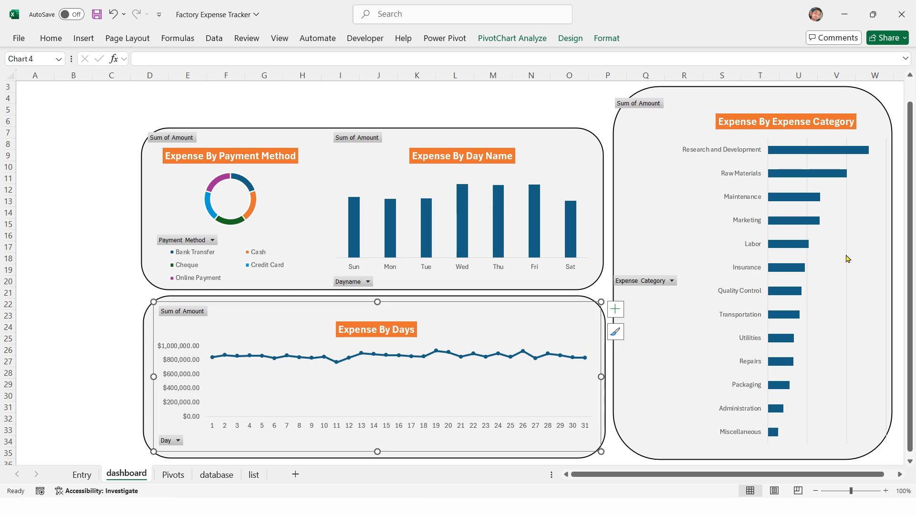
click(847, 258)
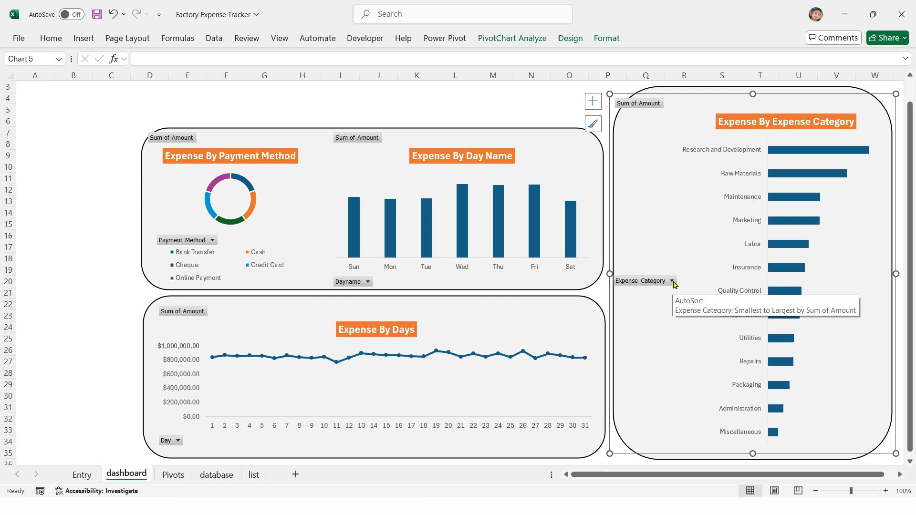
click(301, 428)
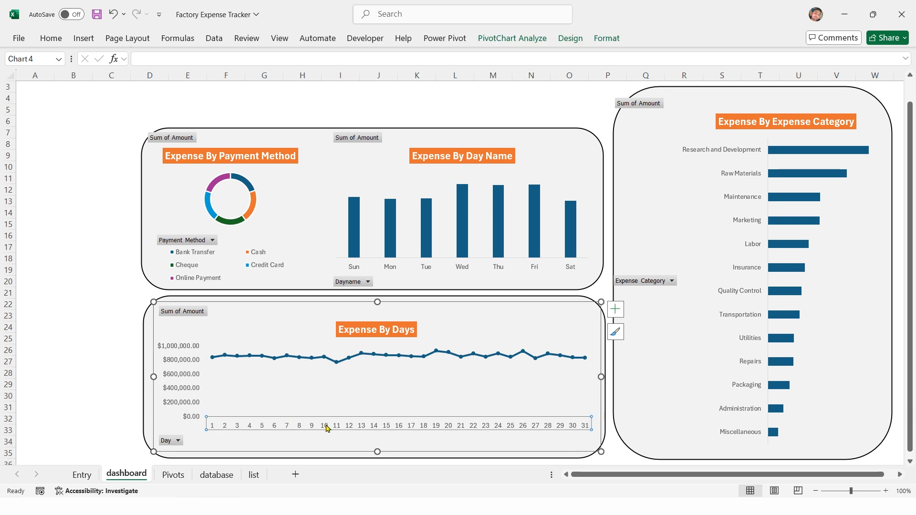
click(745, 273)
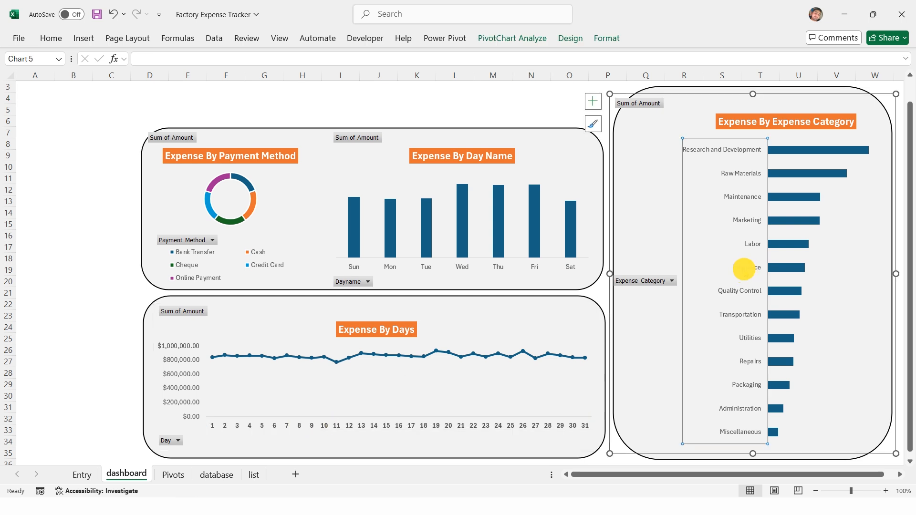
click(428, 274)
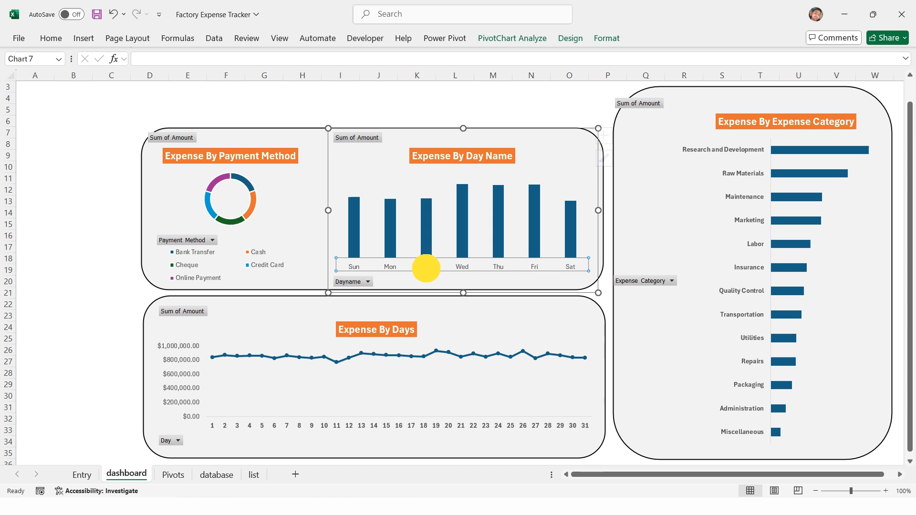
click(106, 237)
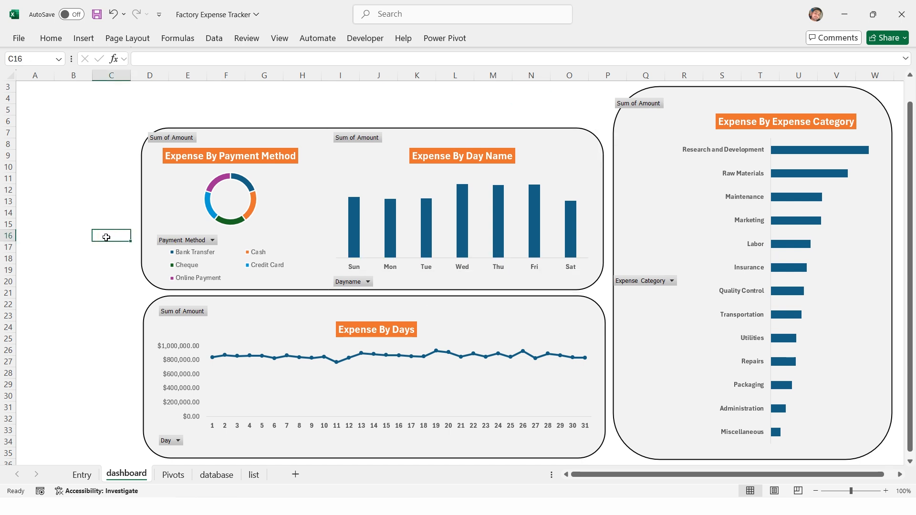
Step: Add data labels to the Expense By Payment Method donut chart
click(265, 185)
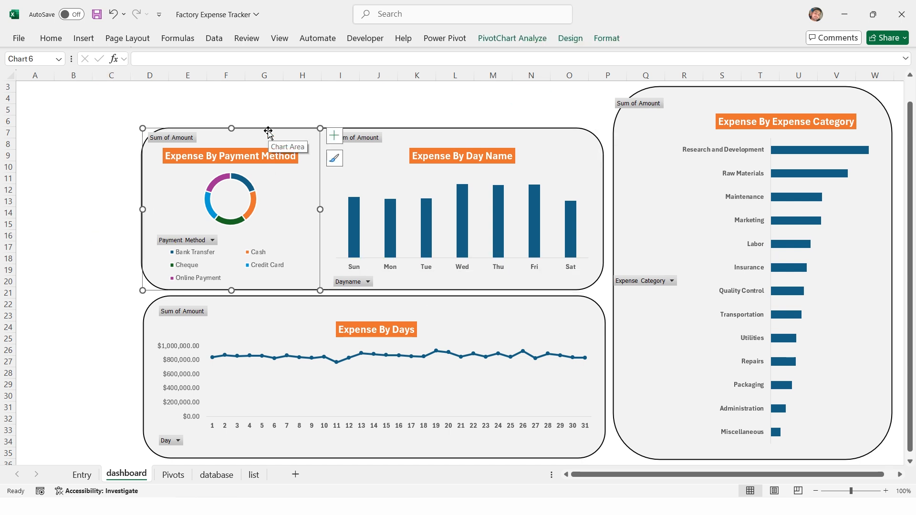
click(334, 136)
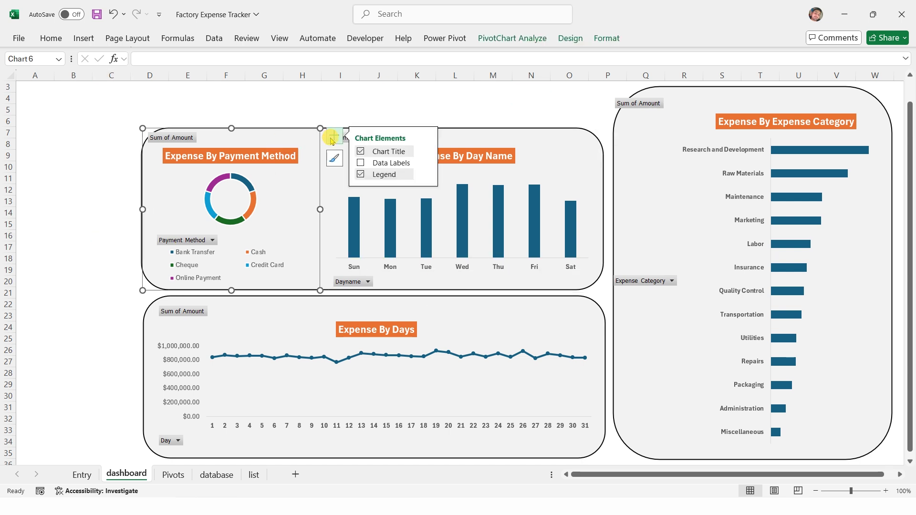
click(362, 162)
double_click(292, 186)
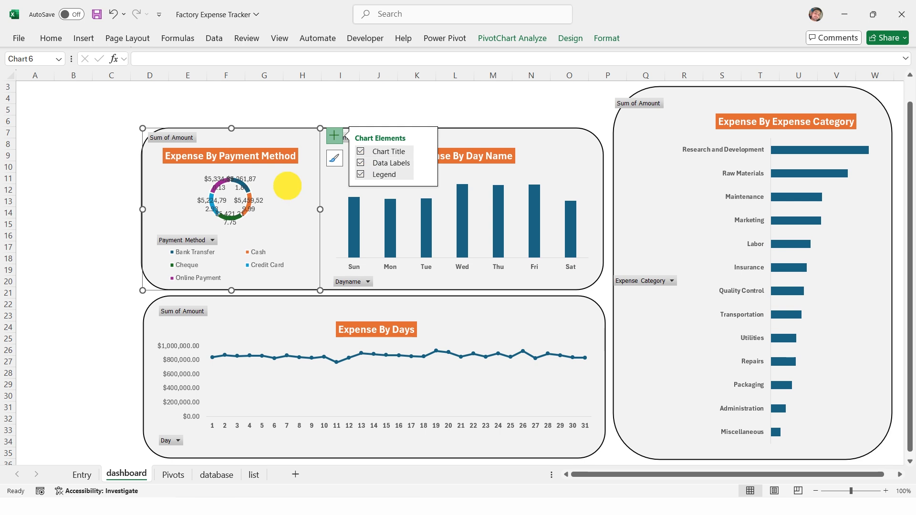
click(247, 179)
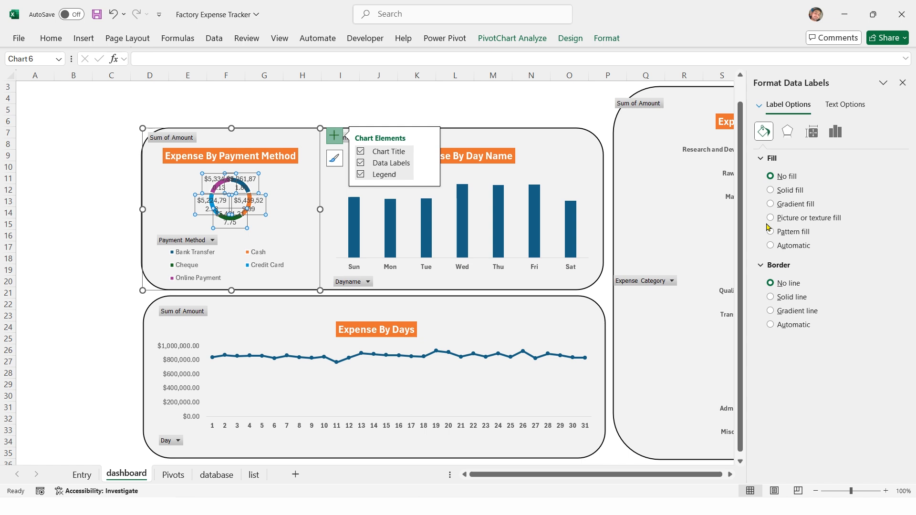
Step: Format the donut labels with custom code #,##0,K to show thousands with a K suffix
click(835, 131)
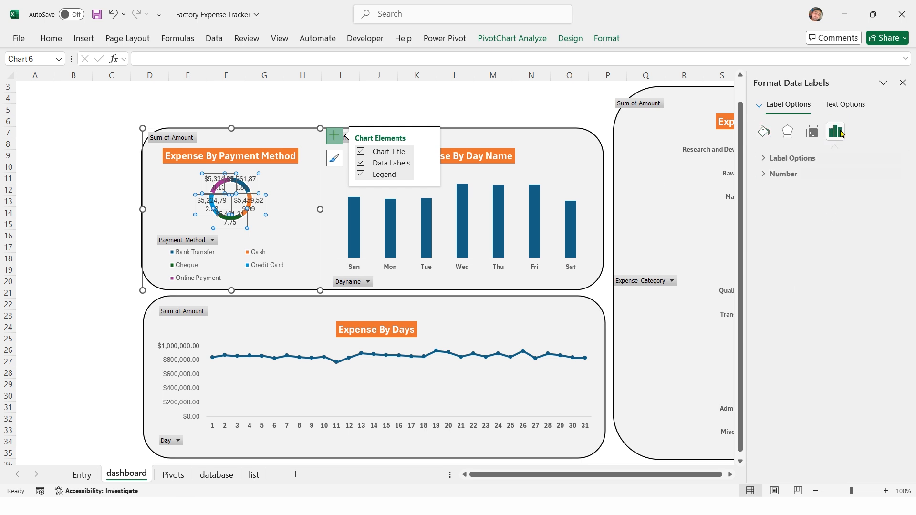
click(773, 158)
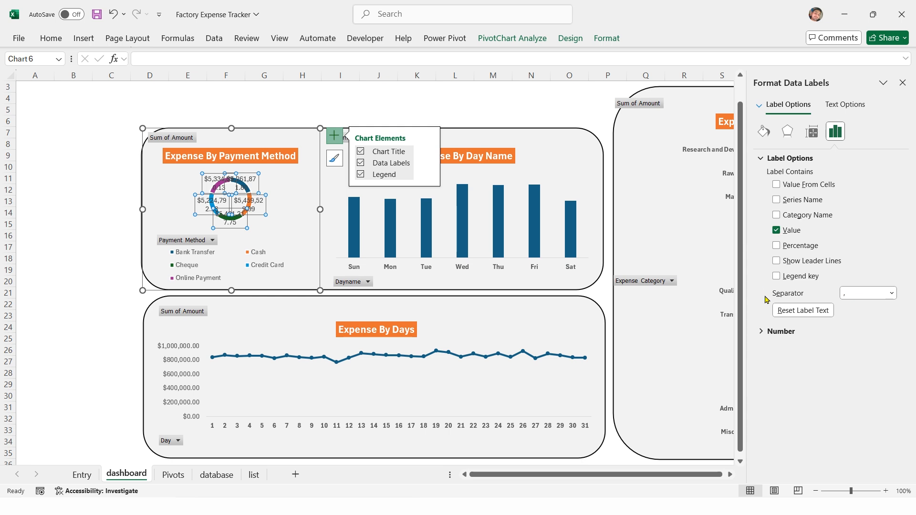
click(767, 329)
click(824, 360)
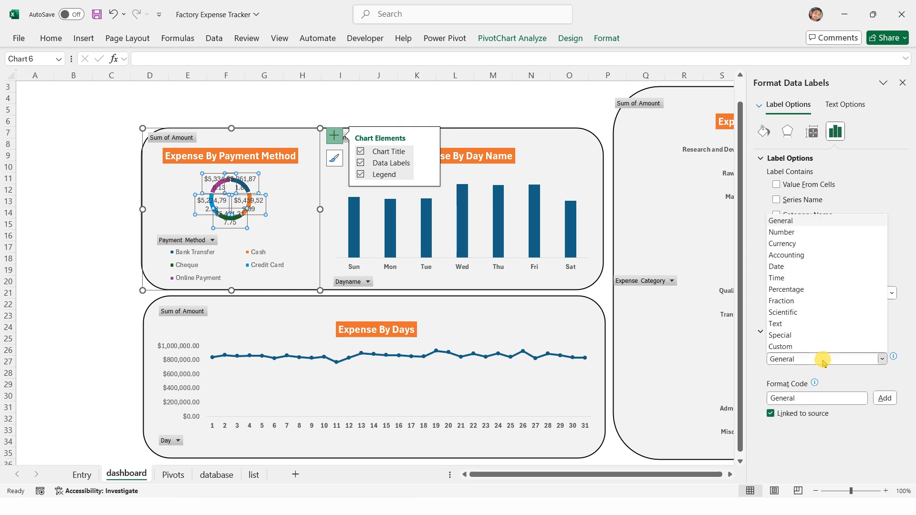
click(781, 347)
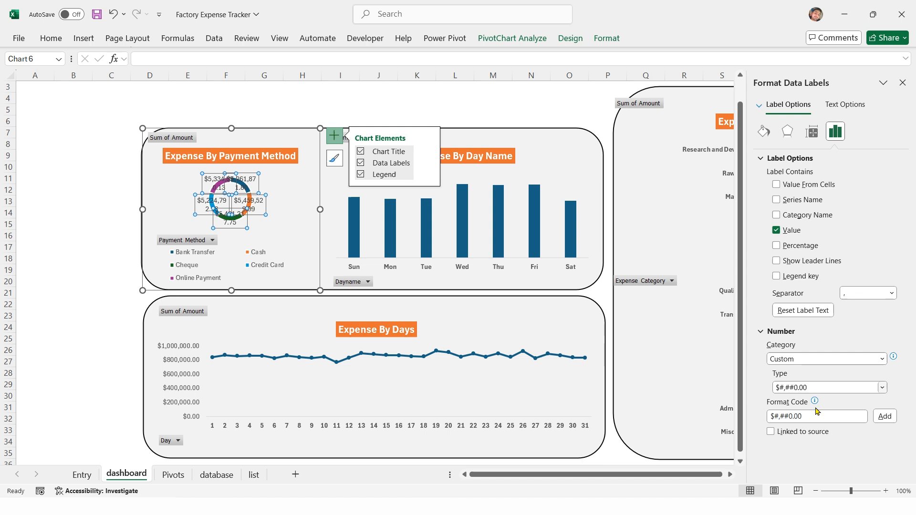
click(827, 387)
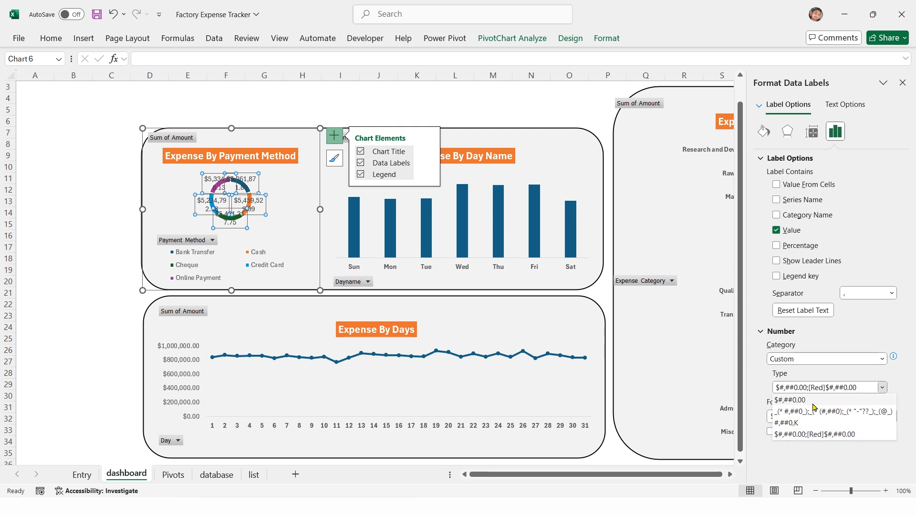
click(791, 424)
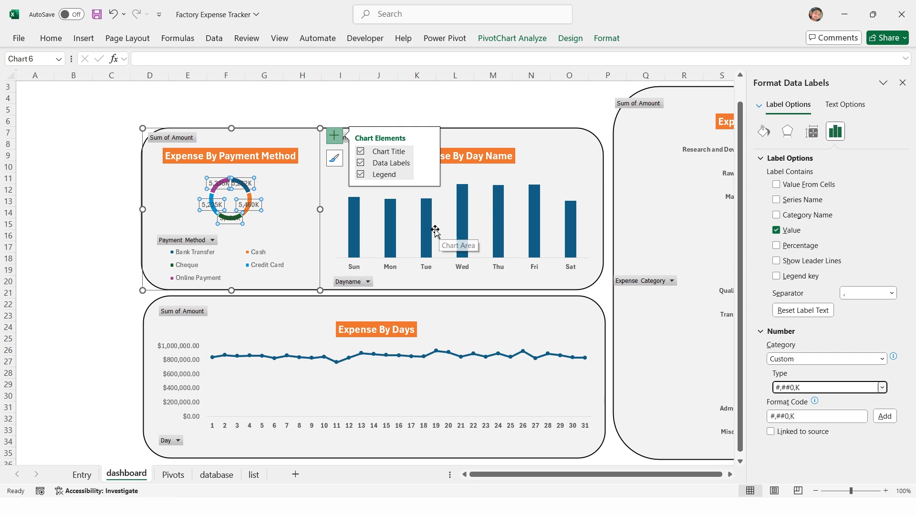
Step: Add data labels above the bars of the Expense By Day Name chart
click(481, 199)
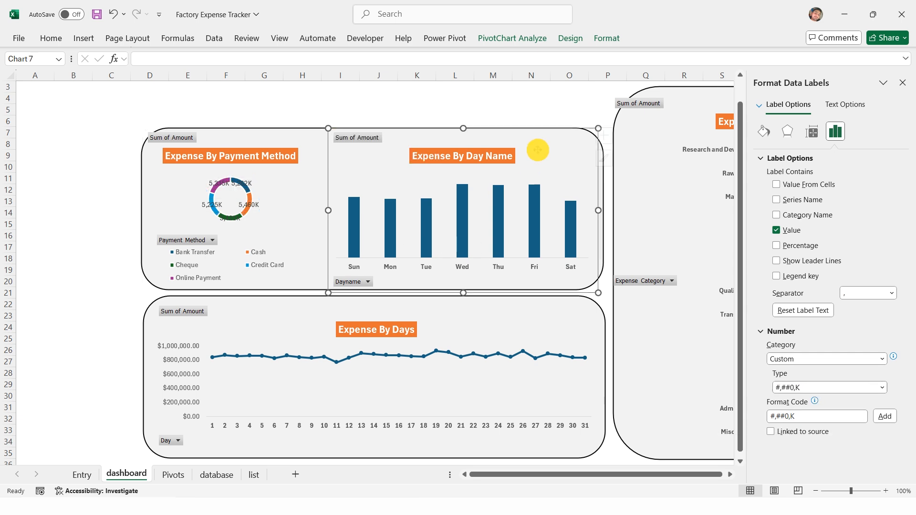
click(613, 135)
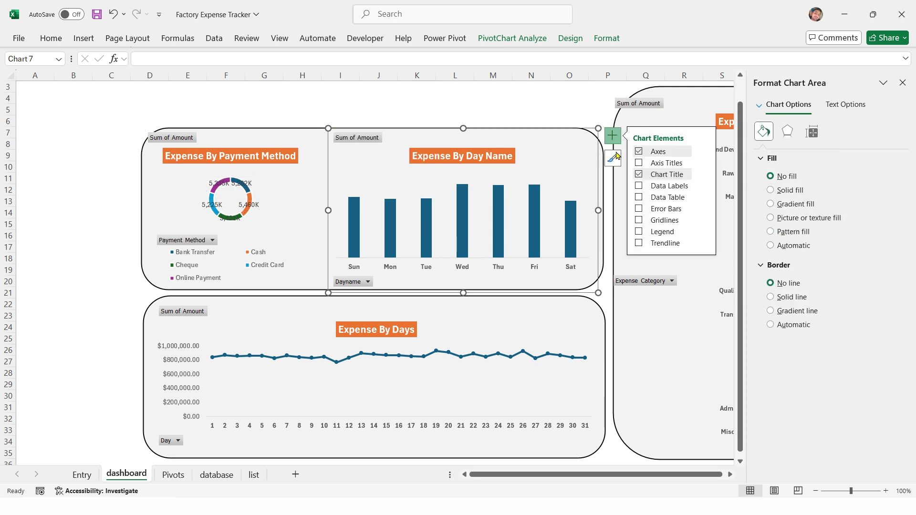
click(639, 186)
click(638, 185)
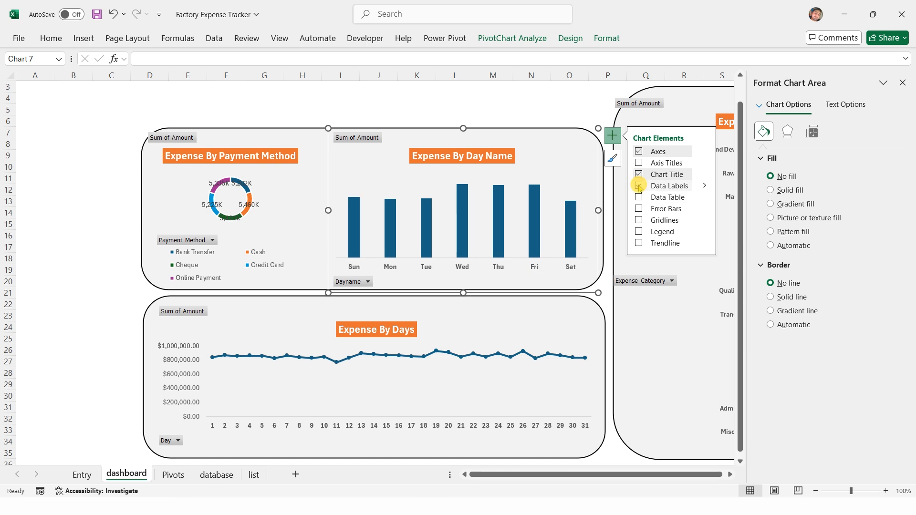
click(811, 132)
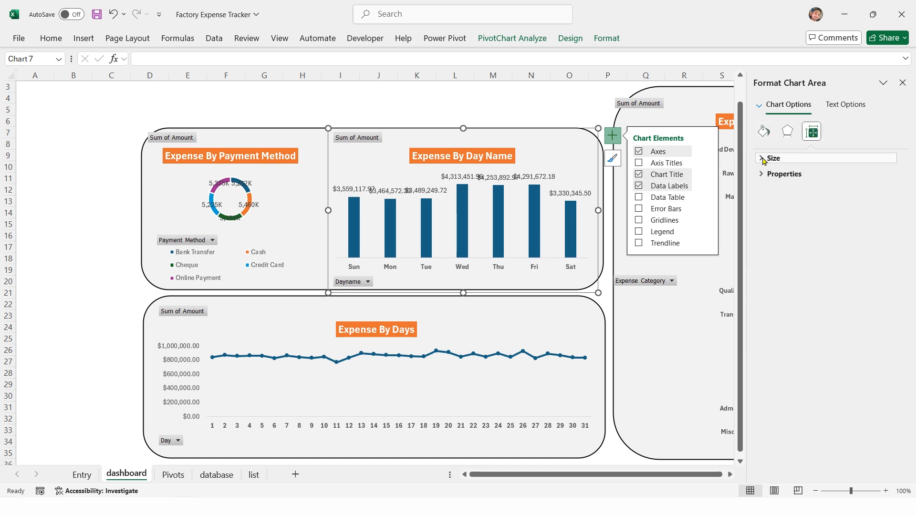
click(455, 176)
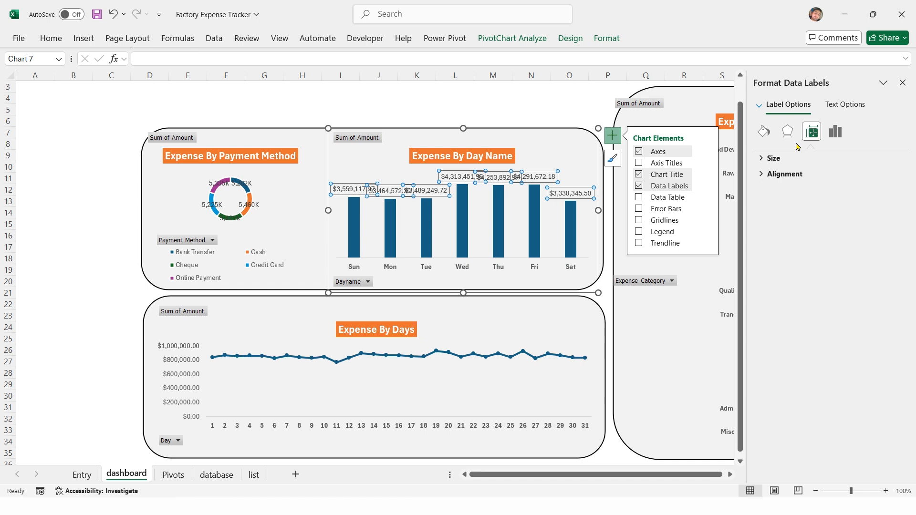
Step: Format the weekday bar labels with custom code #,##0,K for thousands with a K suffix
click(834, 134)
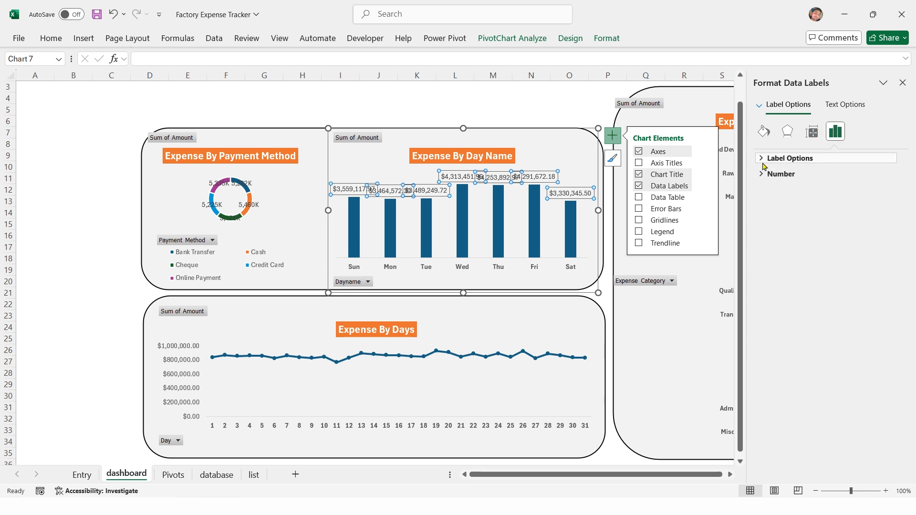
click(793, 159)
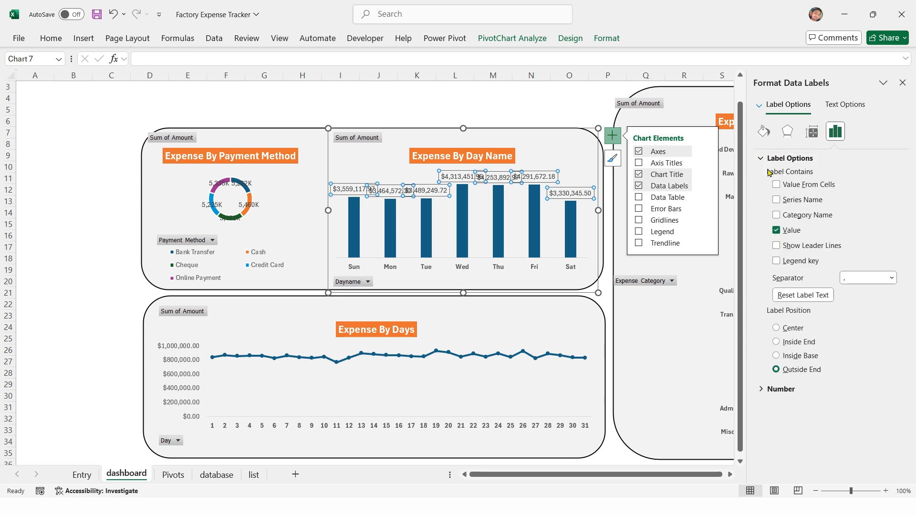
click(761, 158)
click(762, 174)
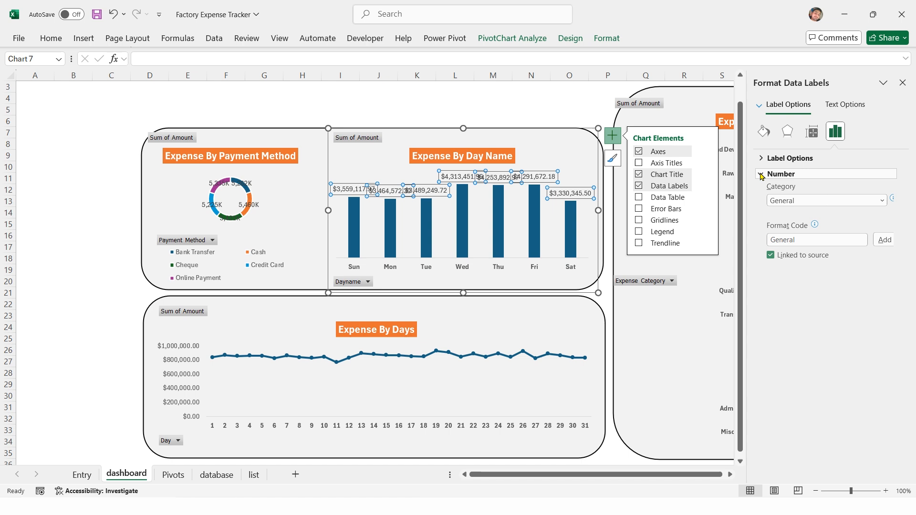
click(823, 201)
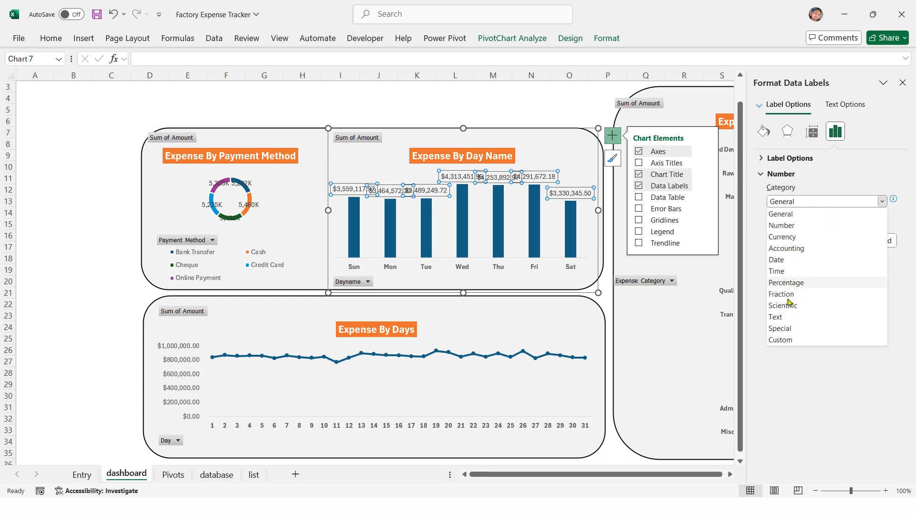
click(781, 340)
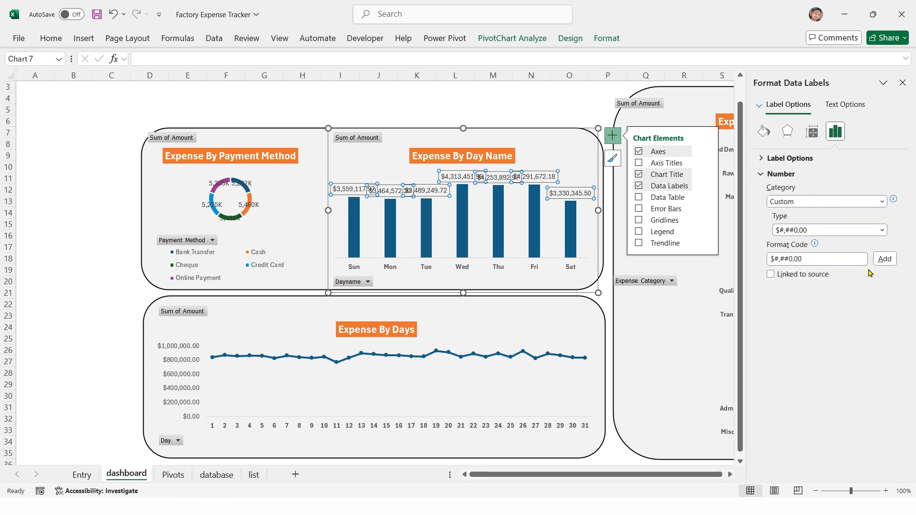
click(831, 230)
click(791, 267)
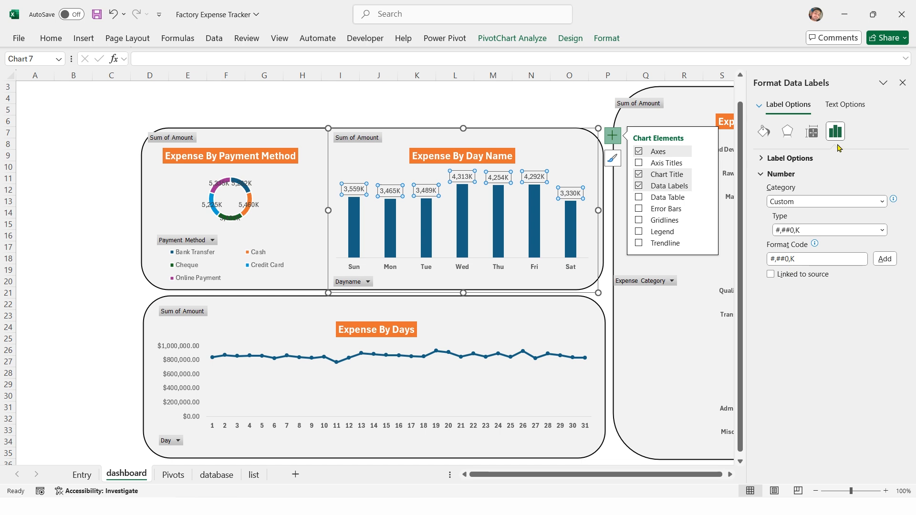
click(570, 98)
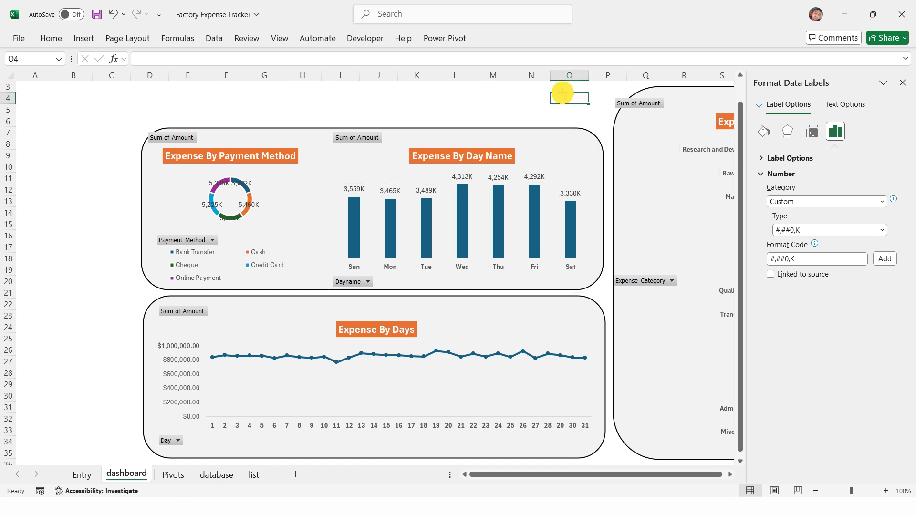
Step: Add data labels to the Expense By Expense Category bars and select them all
click(903, 84)
click(740, 122)
click(593, 103)
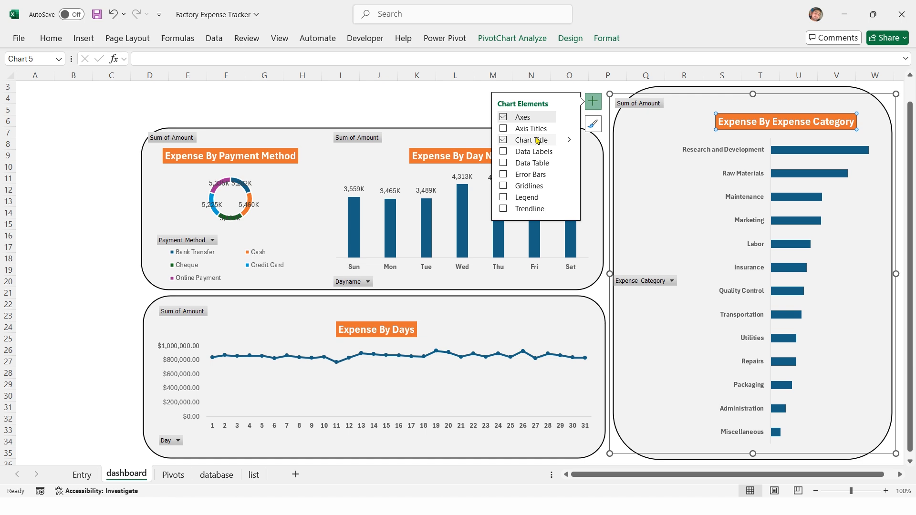
click(503, 151)
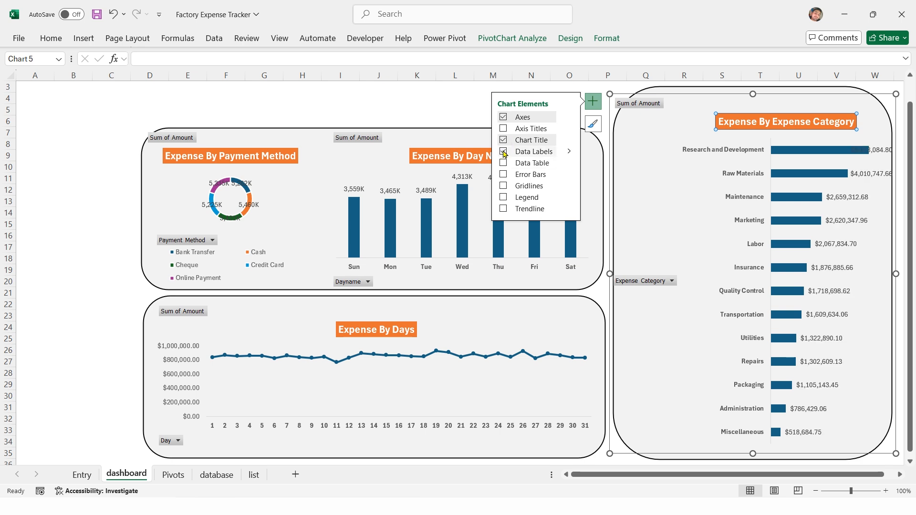
double_click(680, 96)
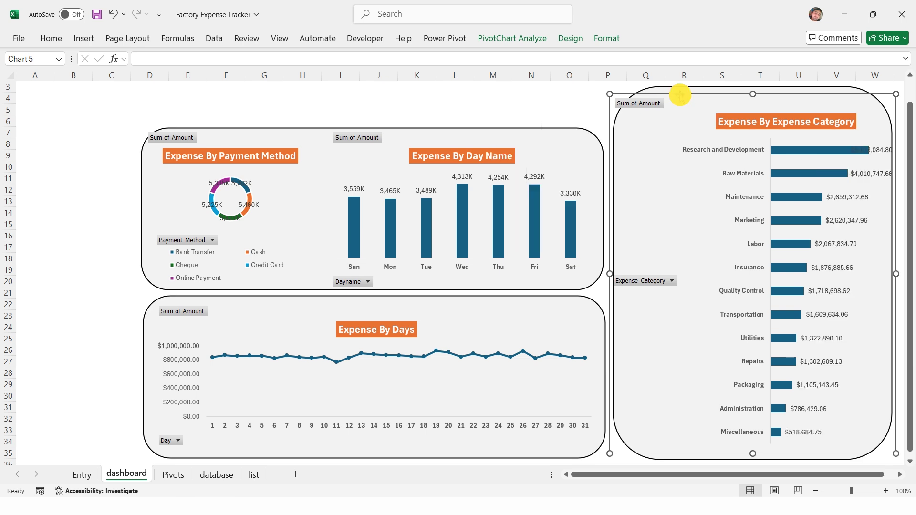
click(731, 475)
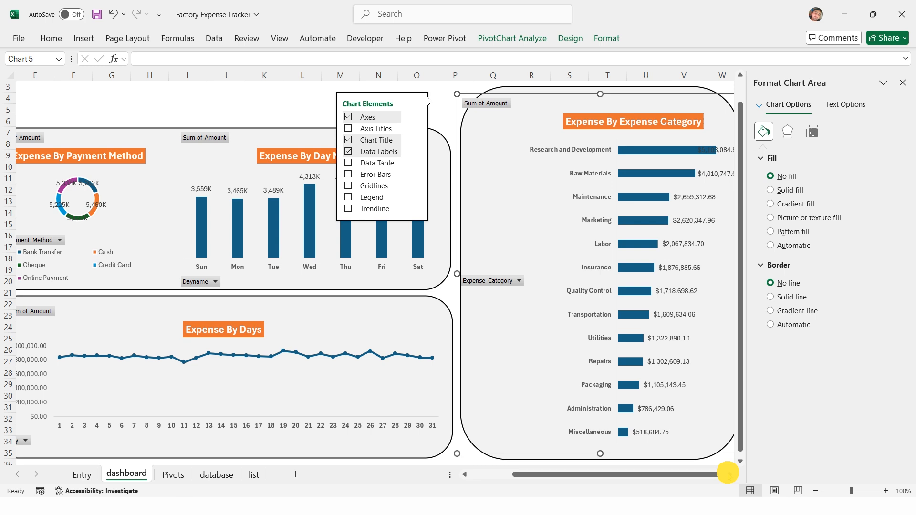
click(730, 474)
click(585, 198)
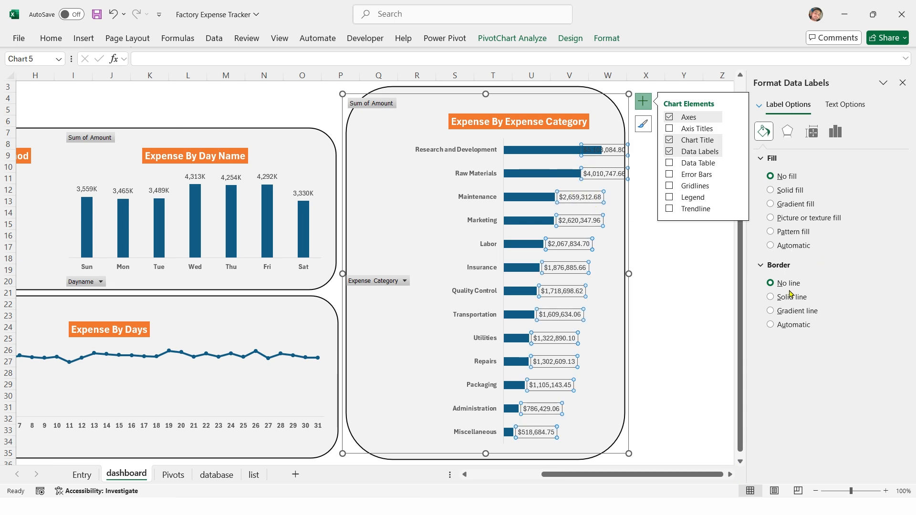
Step: Format the category bar labels with custom code #,##0,K for thousands with a K suffix
click(836, 132)
click(780, 174)
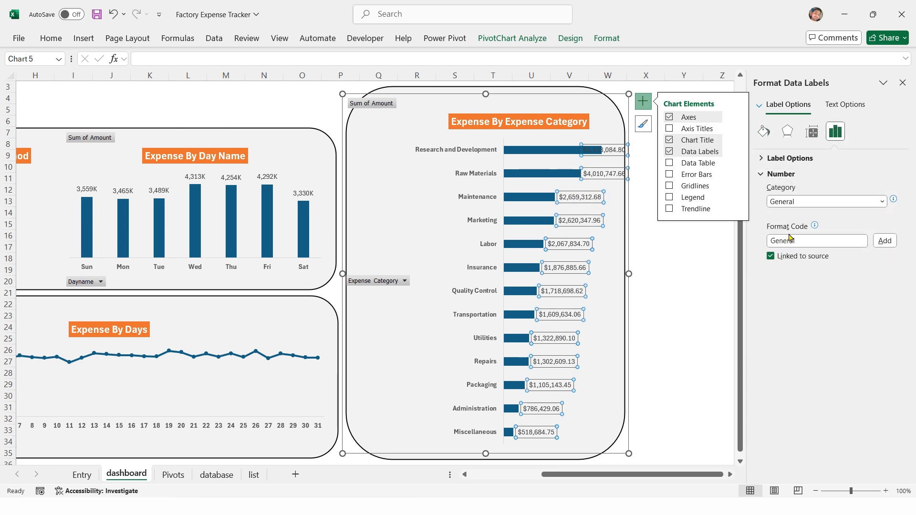
click(809, 203)
click(788, 339)
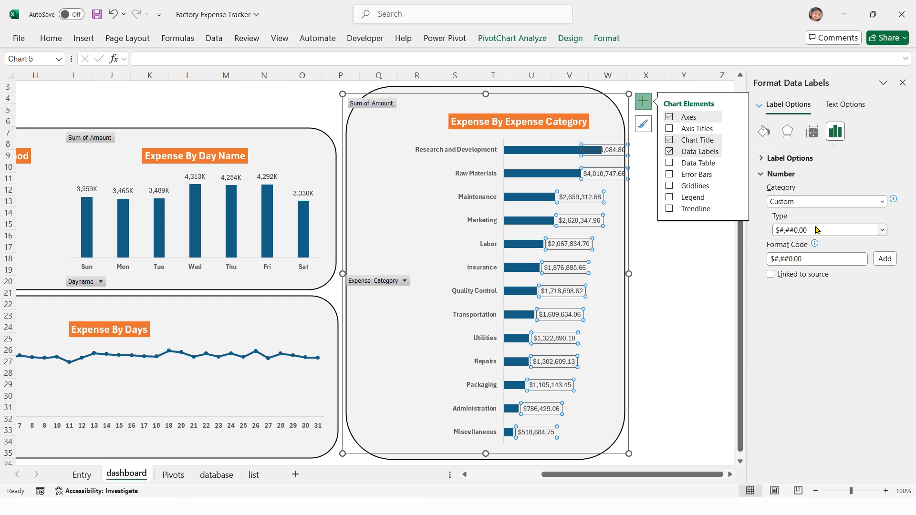
click(814, 230)
click(795, 274)
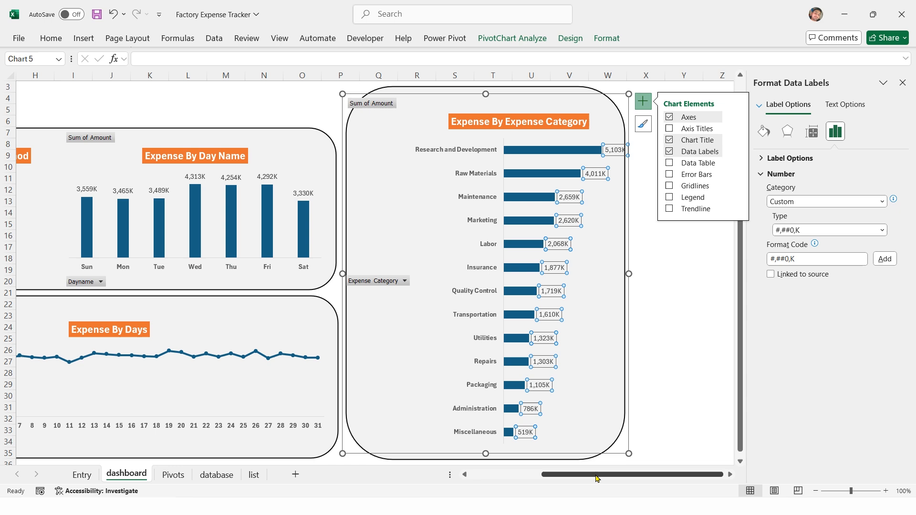
drag(598, 476, 486, 475)
click(35, 108)
Step: Insert Expense Category and Payment Method slicers from the payment method pivot chart
click(230, 169)
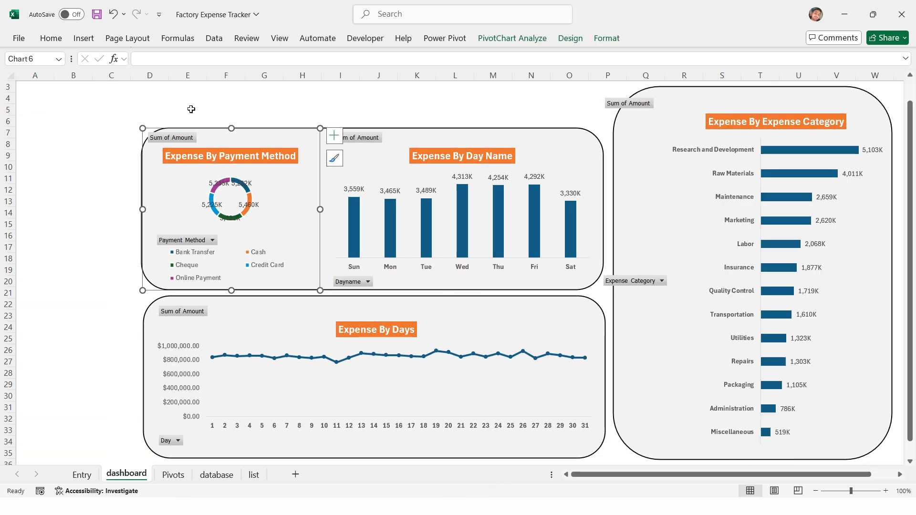
click(83, 38)
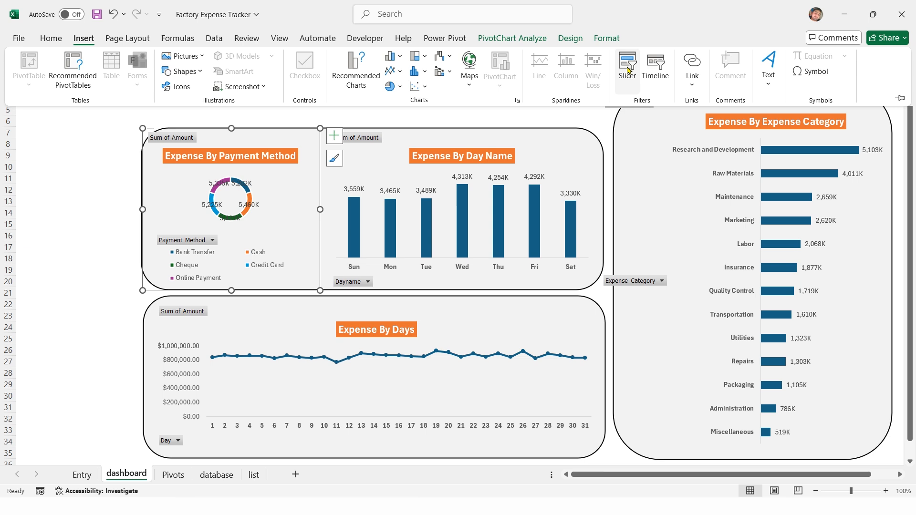
click(627, 79)
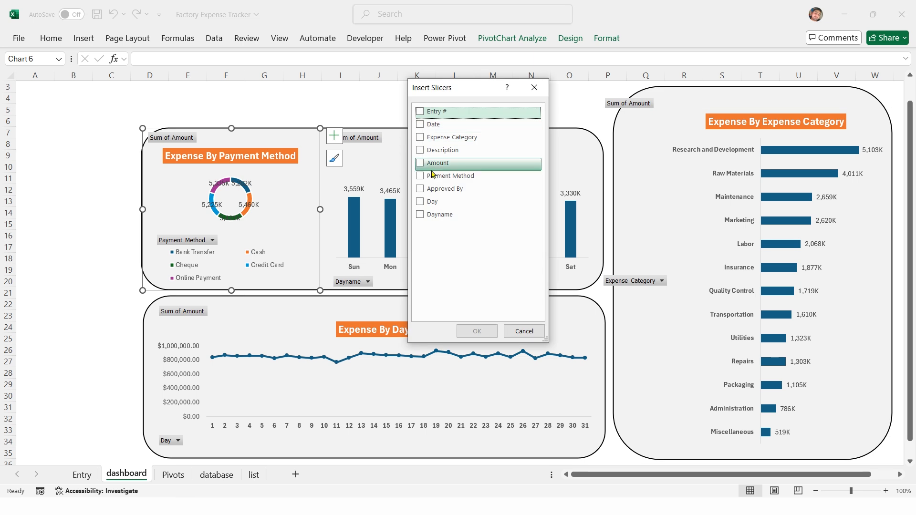
click(420, 138)
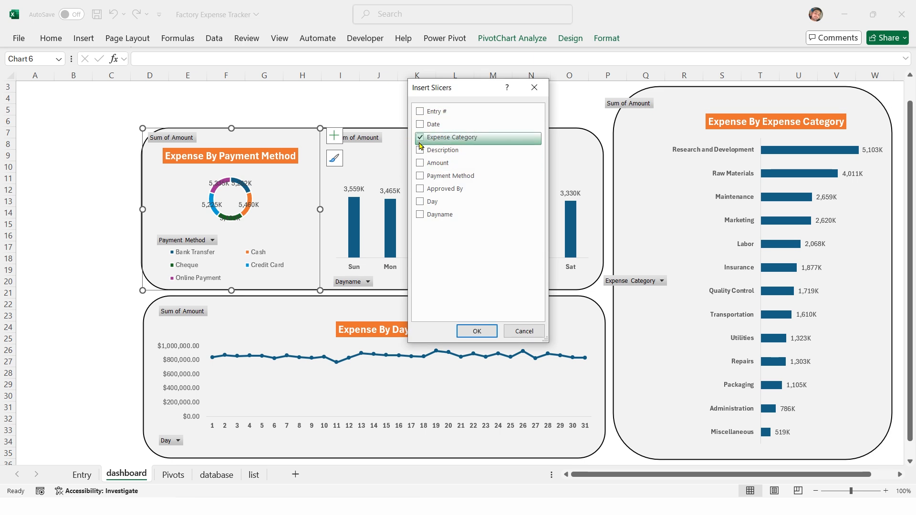
click(420, 176)
click(477, 331)
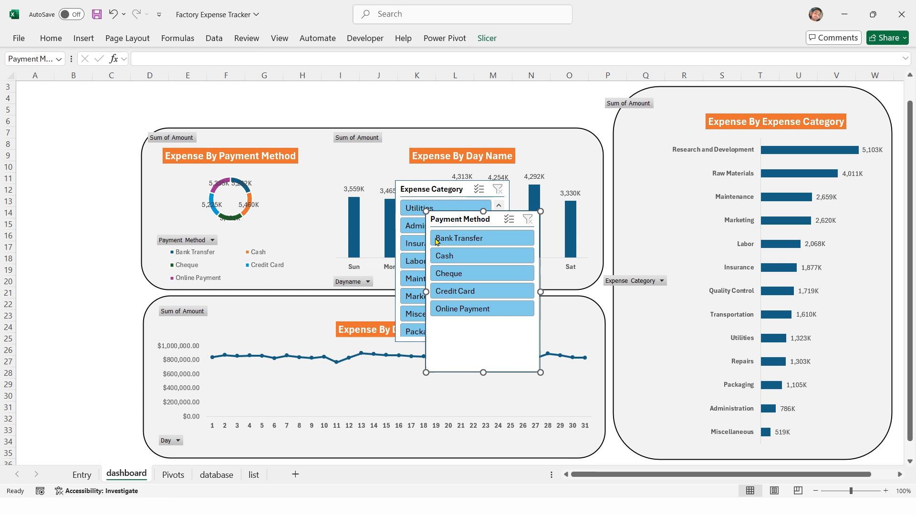
Step: Stack the Payment Method and Expense Category slicers along the dashboard's left side
drag(437, 229, 72, 154)
drag(439, 188, 76, 294)
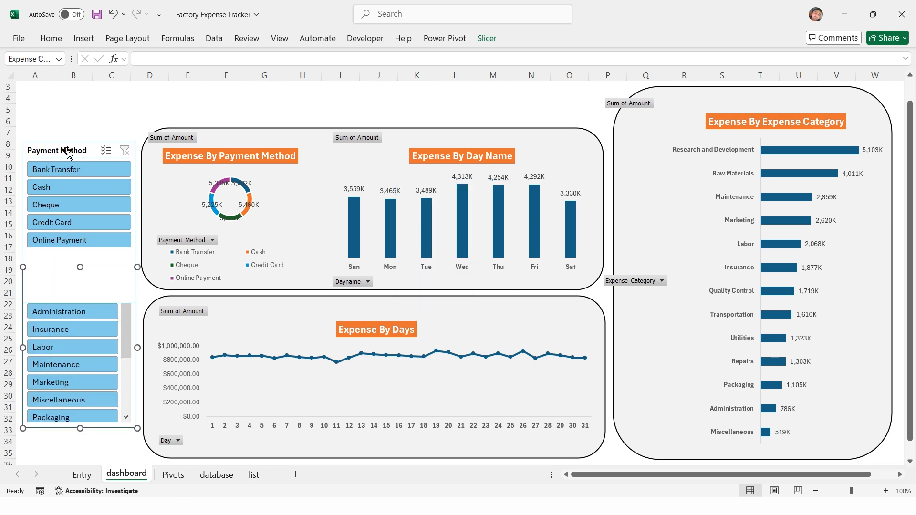
right_click(68, 152)
mouse_move(111, 395)
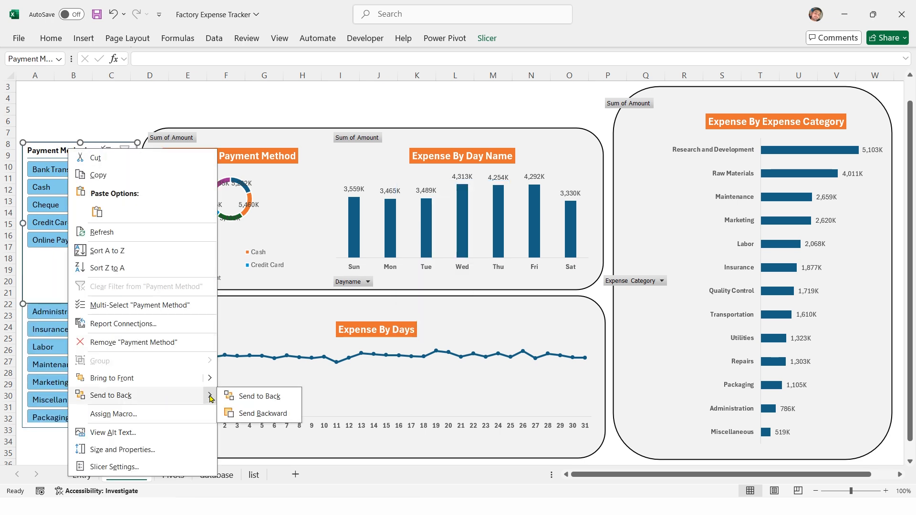
click(259, 395)
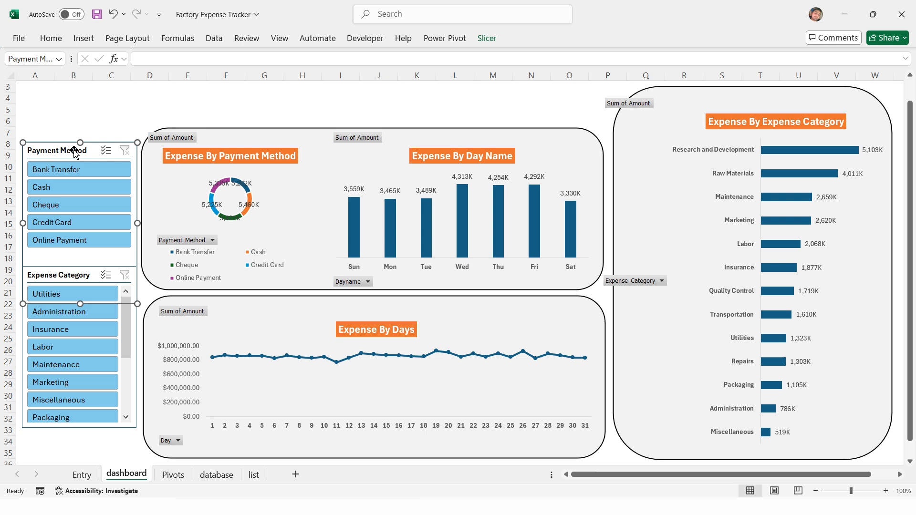
Step: Apply the dark orange slicer style to both slicers
click(65, 275)
click(487, 38)
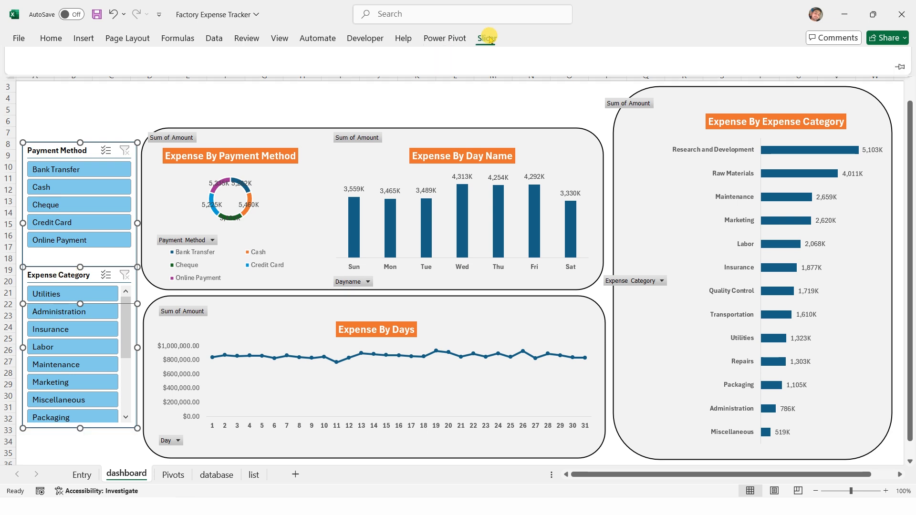
click(375, 86)
click(178, 143)
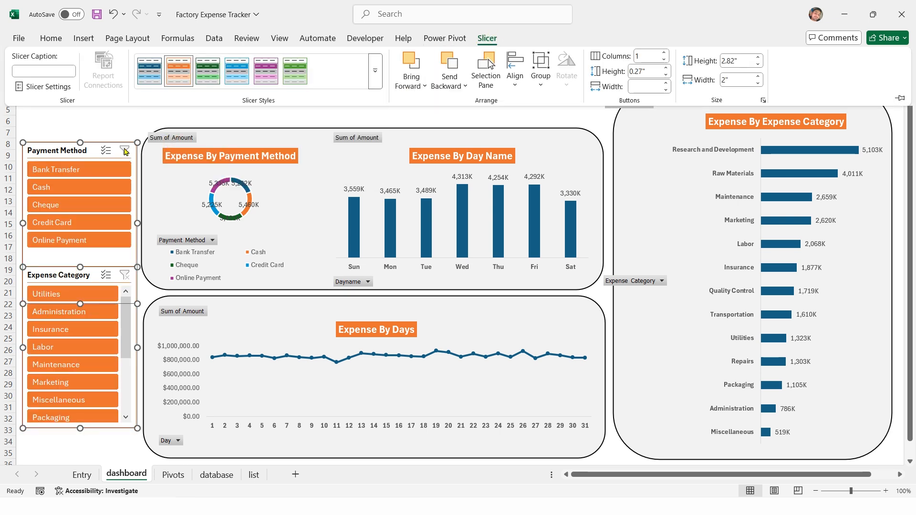
click(111, 110)
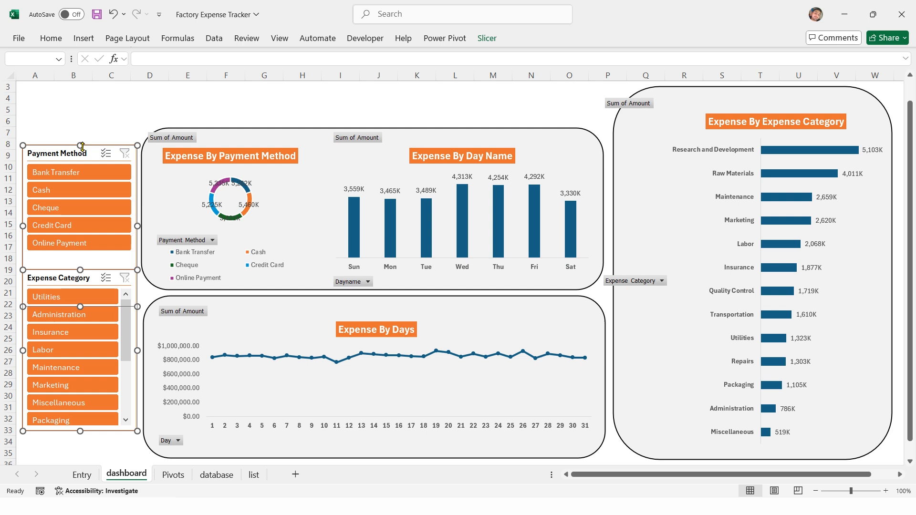
Step: Draw a rectangle above the slicers at the dashboard's top left
click(85, 39)
click(186, 73)
click(176, 100)
drag(34, 90, 233, 119)
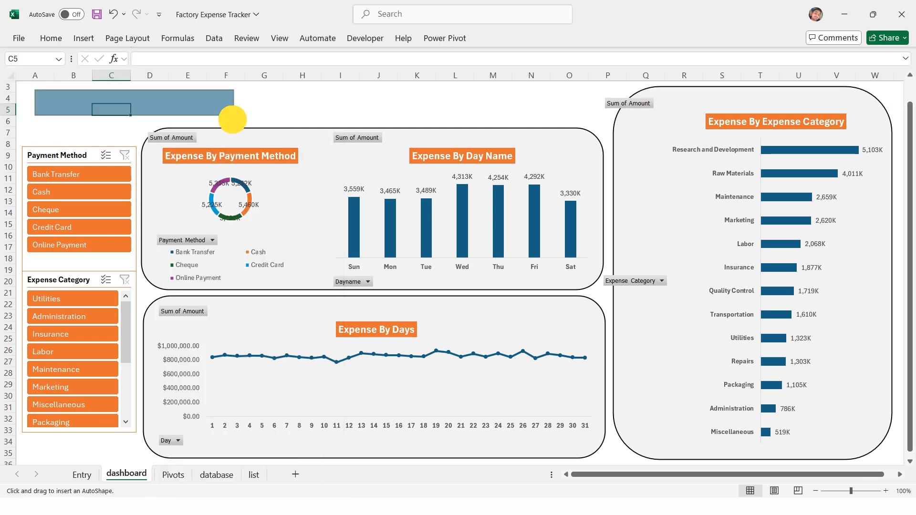
text(Expense Tra)
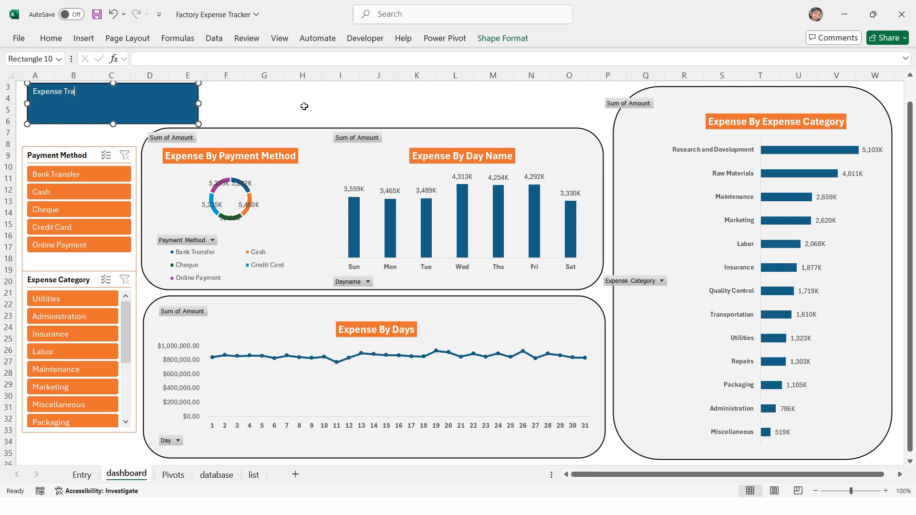
text(cker)
Step: Set the Expense Tracker title text to Cambria size 24, right-aligned
key(ctrl+a)
click(50, 38)
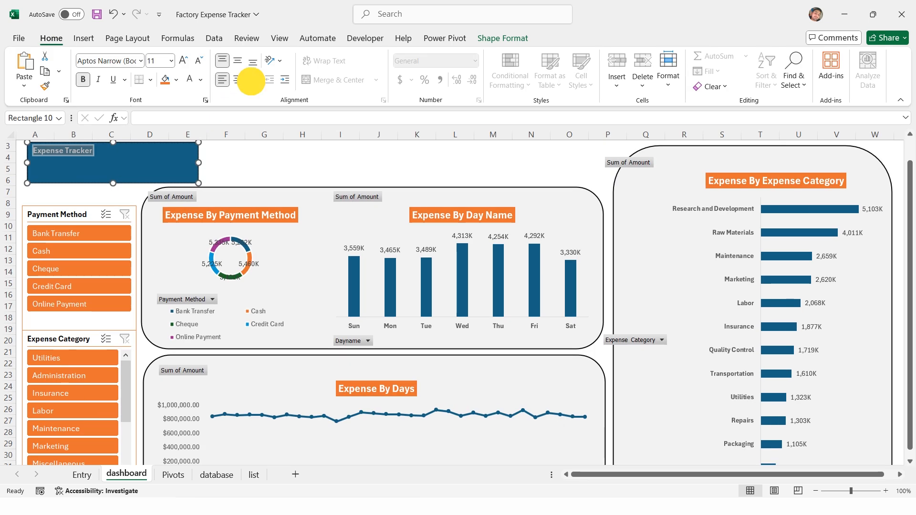
click(251, 79)
text(1)
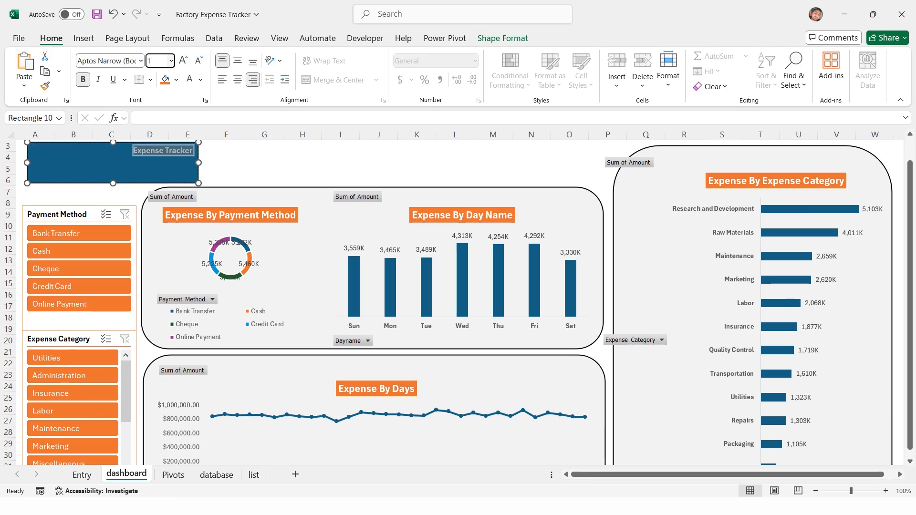
text(4)
key(Return)
click(108, 61)
text(Cambria)
key(Return)
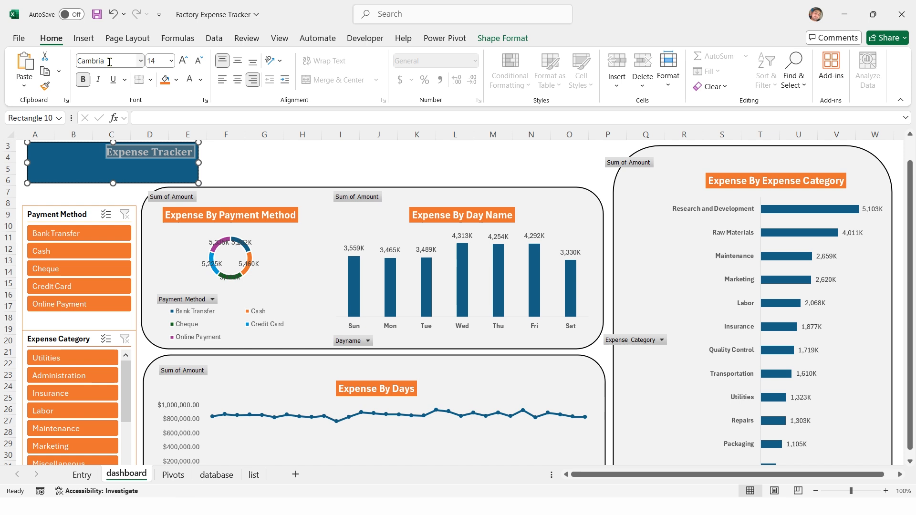
key(Return)
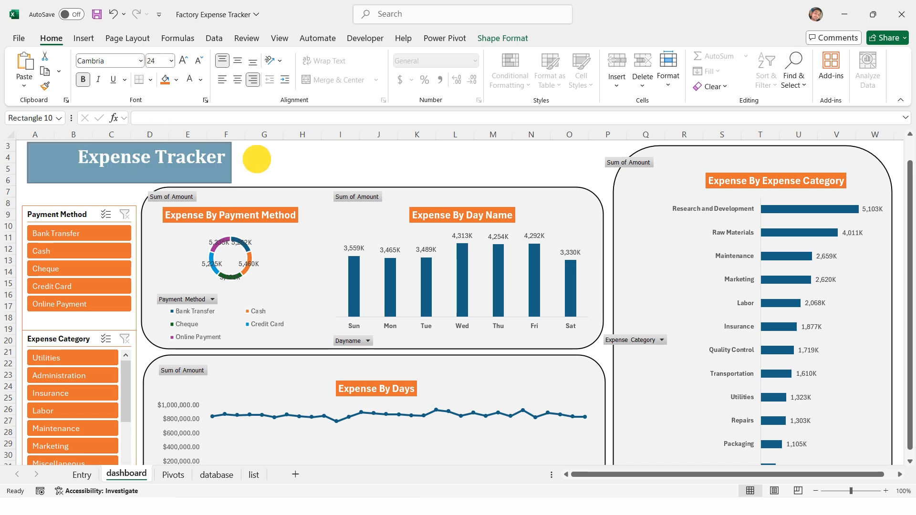
Step: Widen the title card, centre its text vertically and give it an orange shape style
drag(199, 163, 287, 163)
click(238, 61)
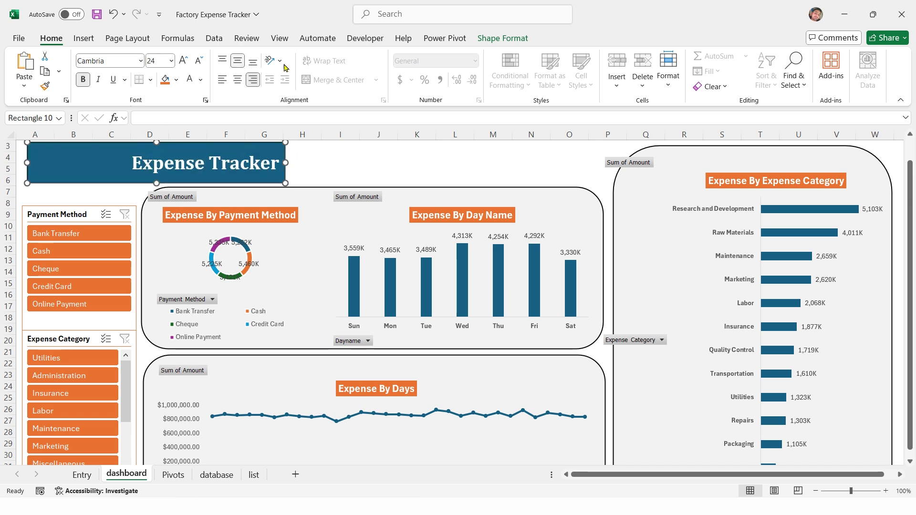
click(503, 38)
click(296, 71)
click(286, 89)
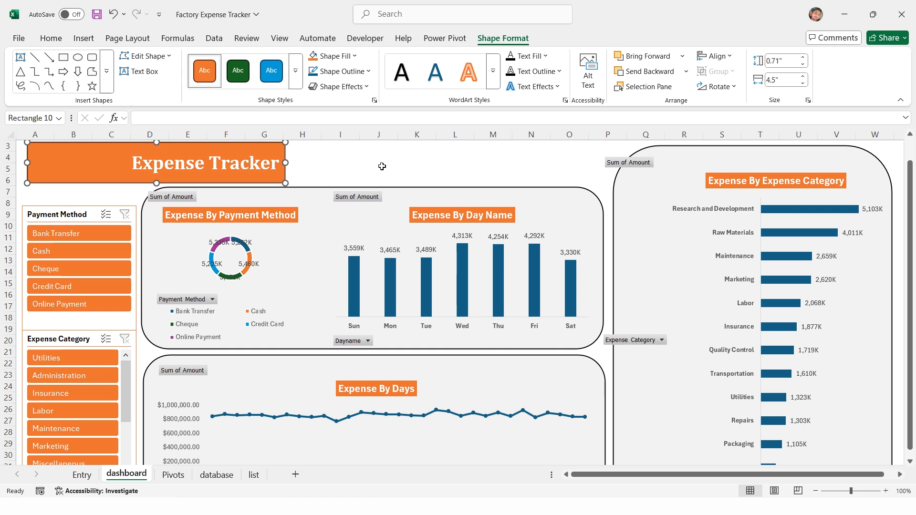
click(83, 39)
Step: Insert a cash icon from the icon library and colour it white
click(181, 86)
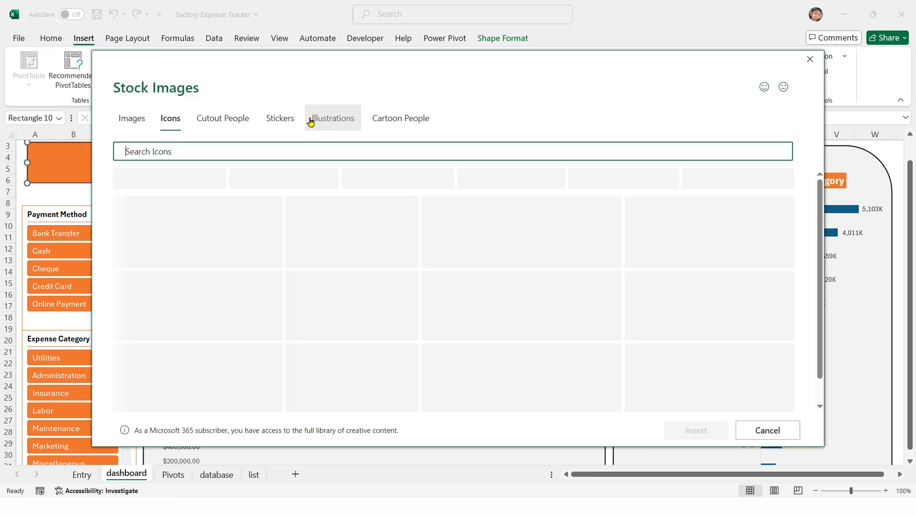
text(cash)
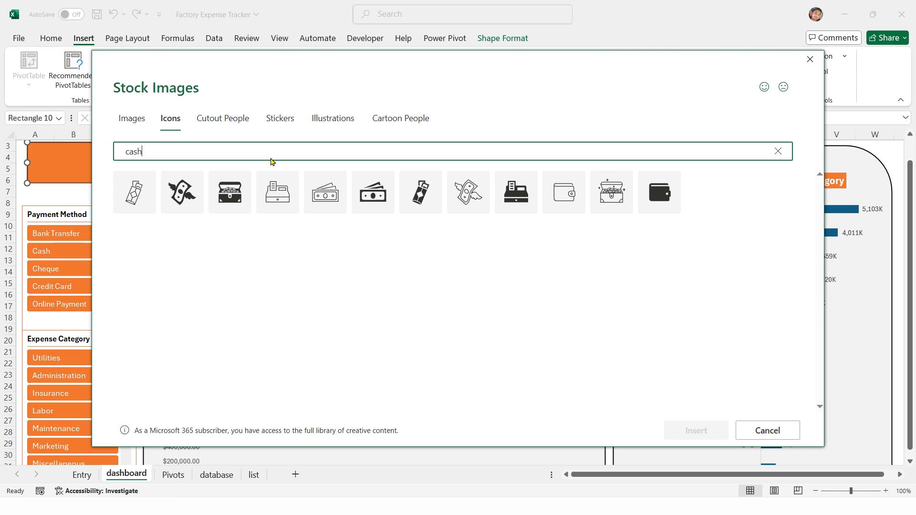
click(185, 193)
click(697, 430)
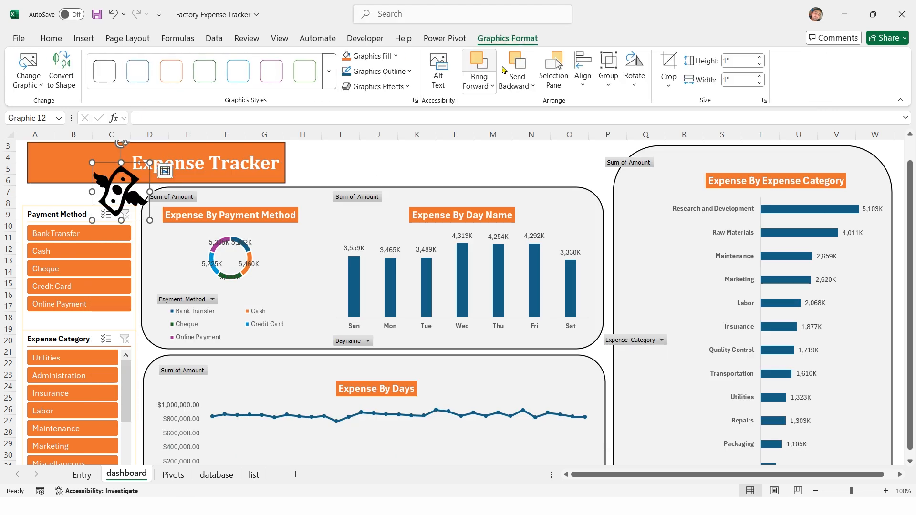
click(396, 55)
click(352, 132)
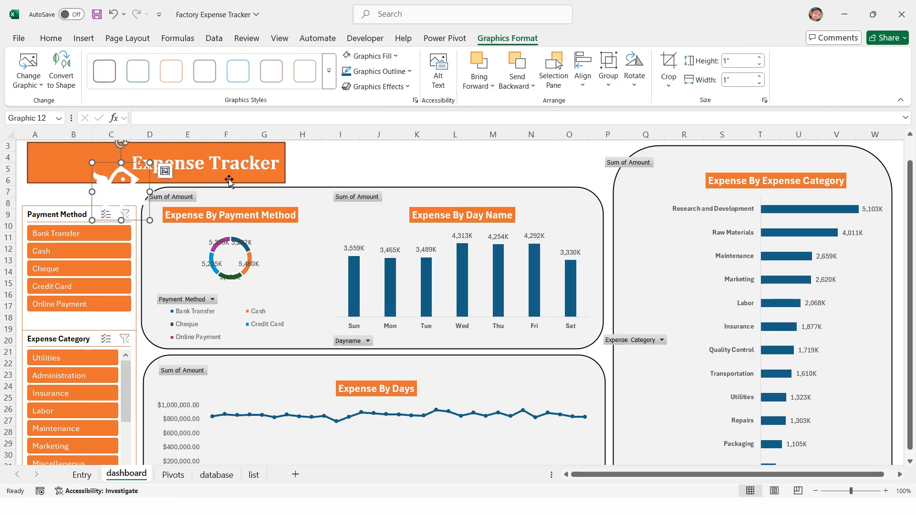
Step: Place the white icon on the orange card beside the Expense Tracker title
drag(122, 190, 75, 164)
click(334, 168)
scroll(335, 168, up, 1)
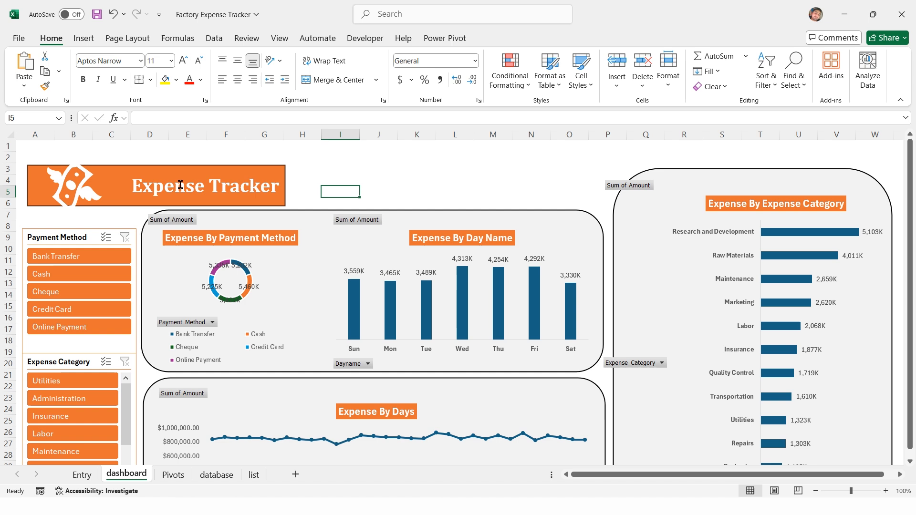
click(60, 171)
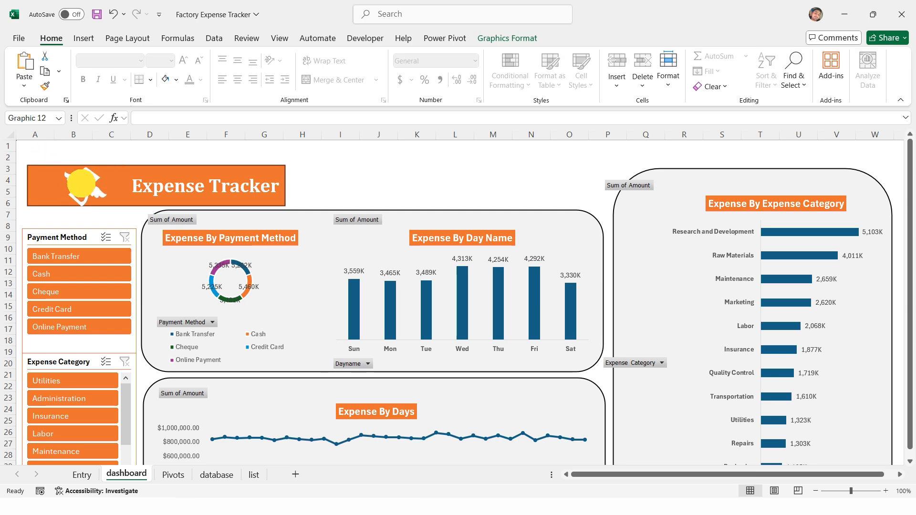
drag(78, 186, 111, 186)
click(29, 186)
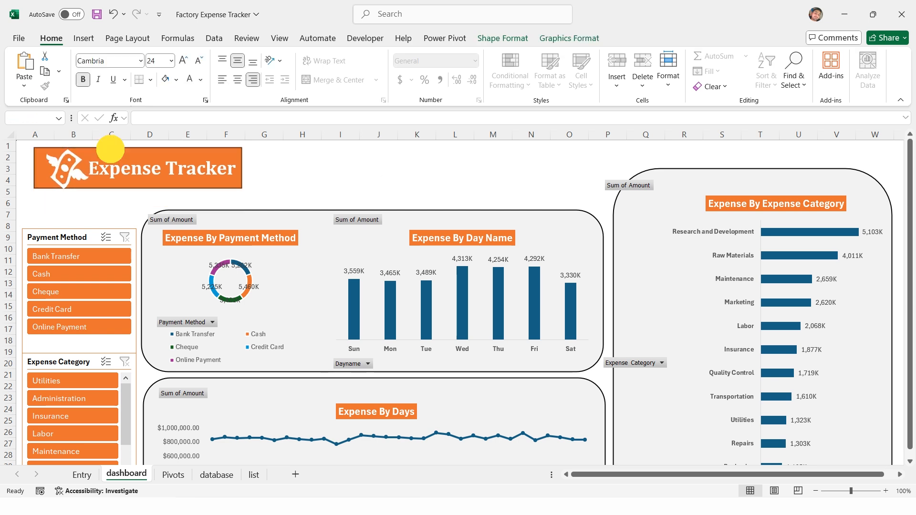
Step: Hide the ribbon and nudge all dashboard charts and slicers up toward the top
key(ctrl+F1)
ctrl+click(65, 113)
key(ctrl+a)
key(Up)
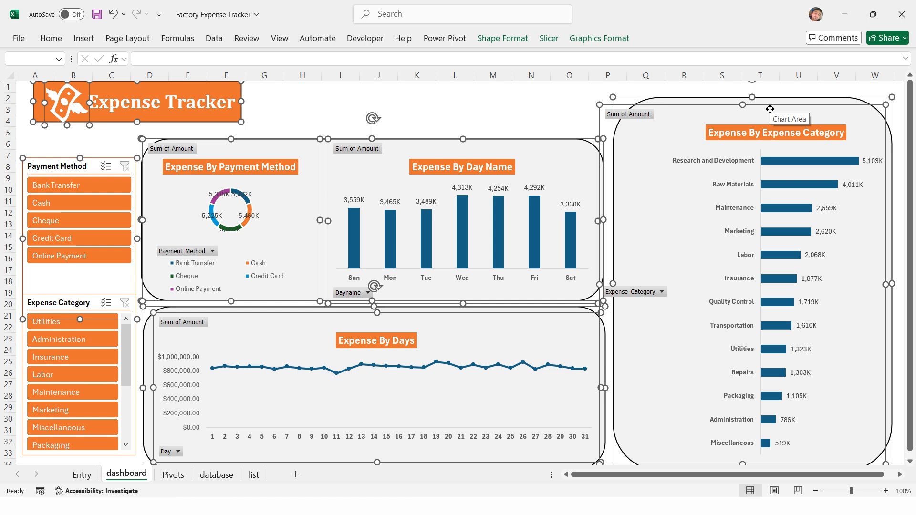
click(458, 79)
click(607, 90)
click(323, 172)
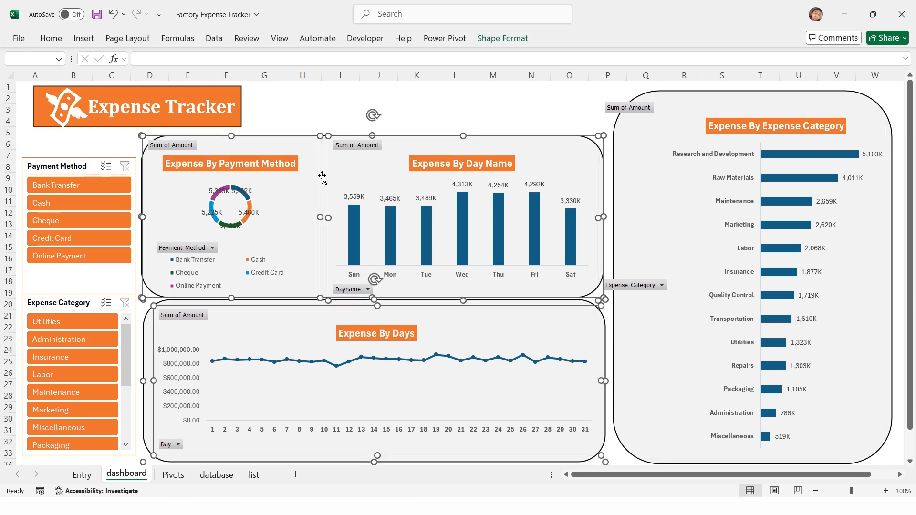
key(Up)
click(67, 280)
Step: Copy the orange title card to the right, empty its text and make it narrower
key(Up)
click(285, 115)
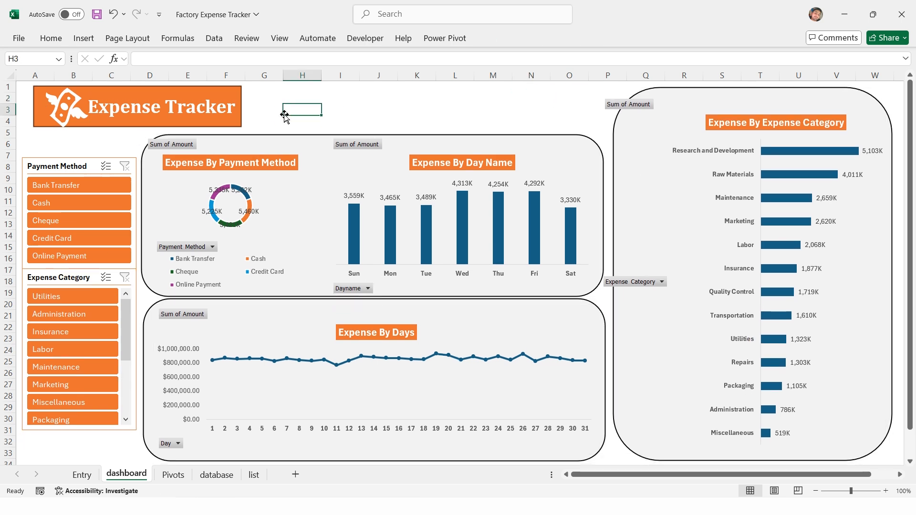
drag(165, 94, 494, 92)
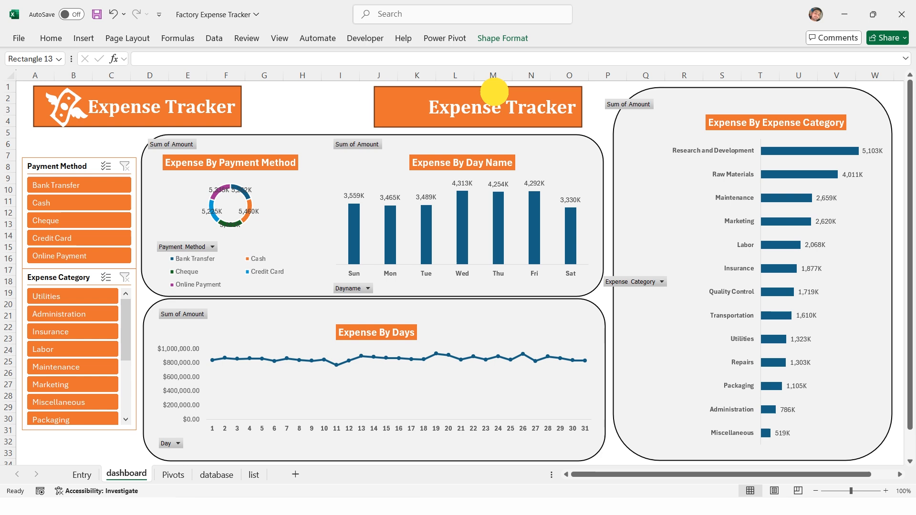
key(ctrl+a)
key(Delete)
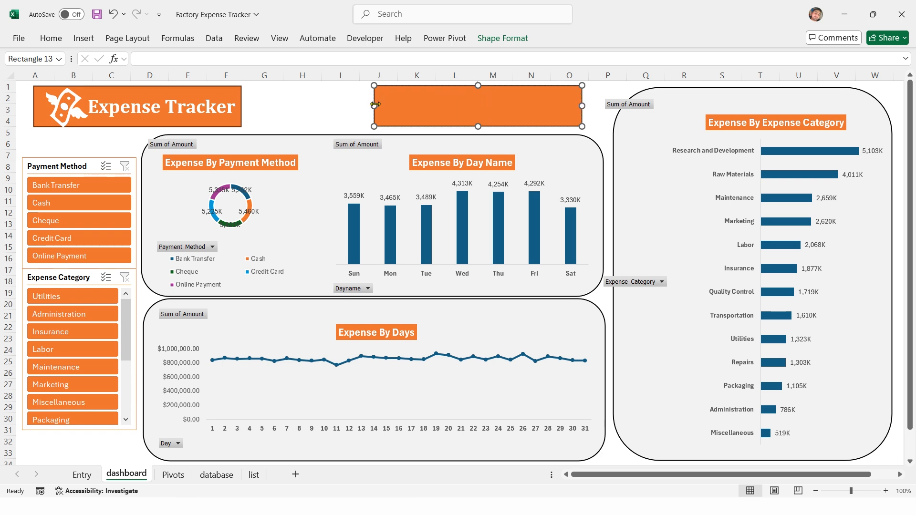
drag(375, 105, 450, 105)
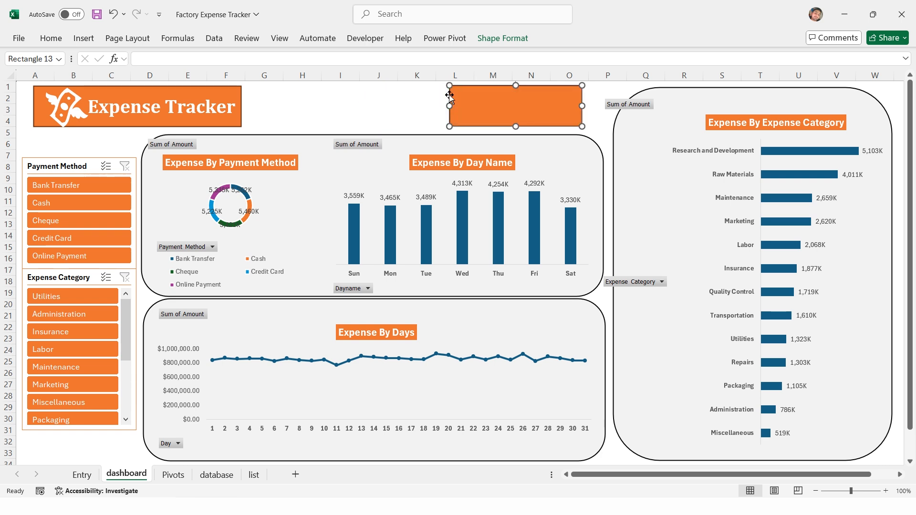
Step: Link the new card to =Pivots!N2 so it shows the grand total $26,702,302.60
click(377, 59)
text(=)
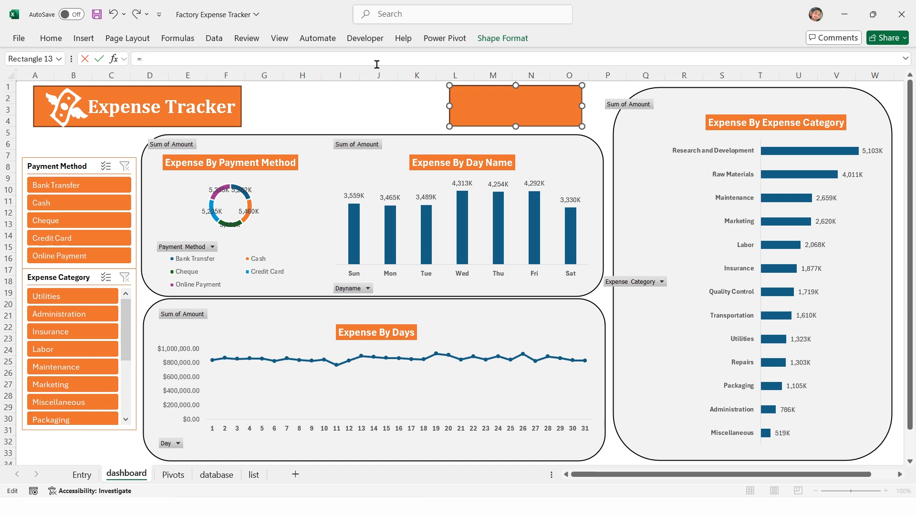
click(173, 475)
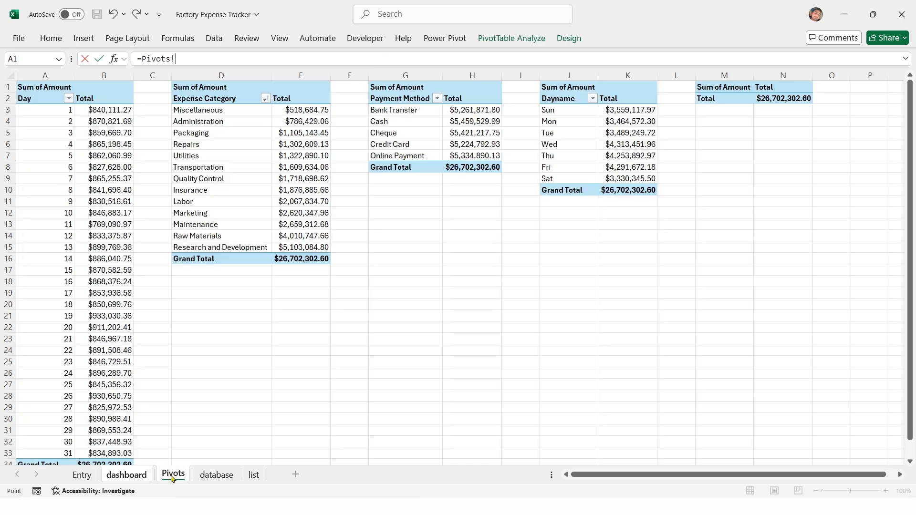
click(783, 99)
key(Return)
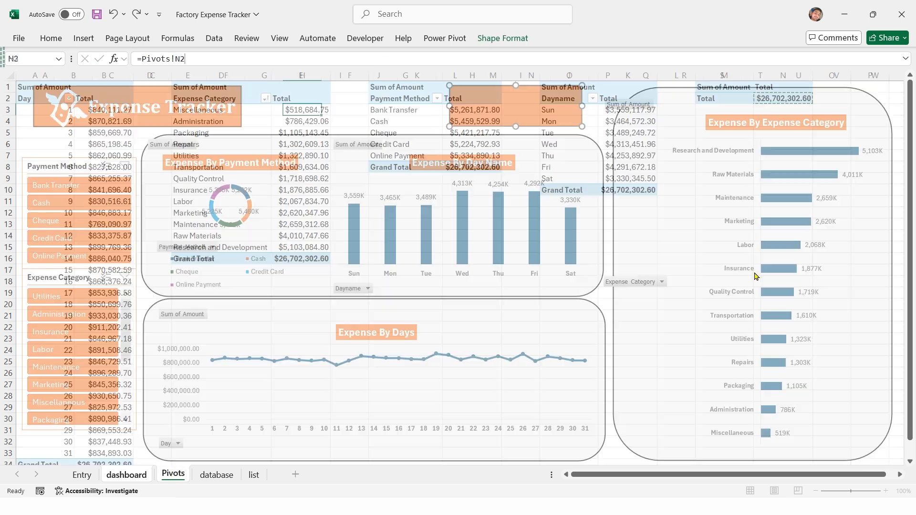
Step: Format the total card's text white at 18 pt
click(51, 37)
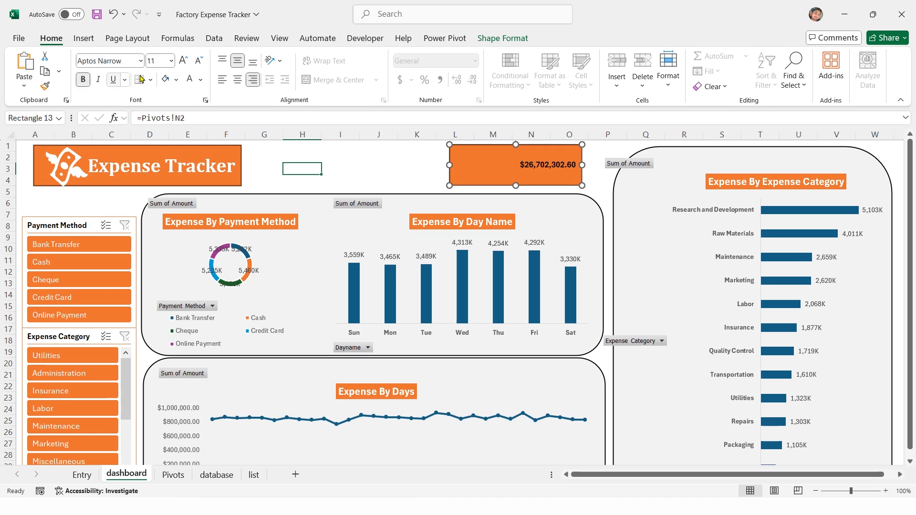
click(191, 81)
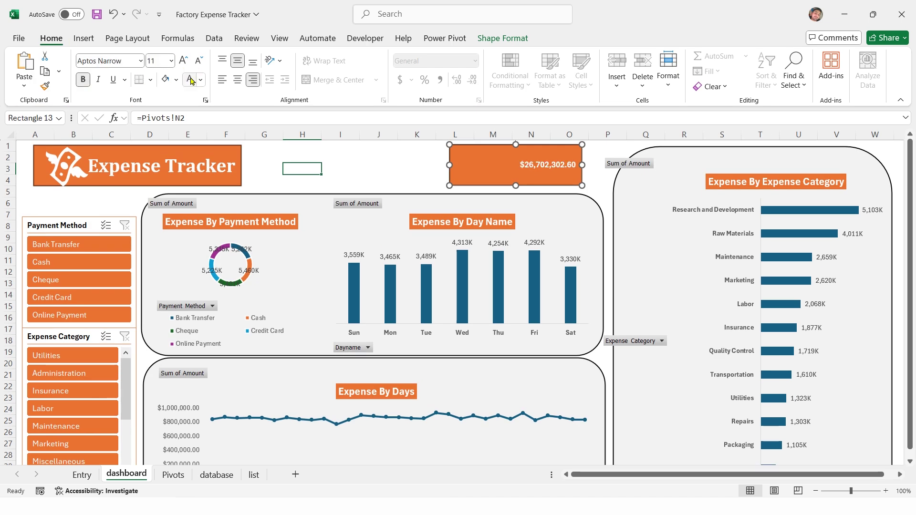
click(156, 61)
text(18)
key(Return)
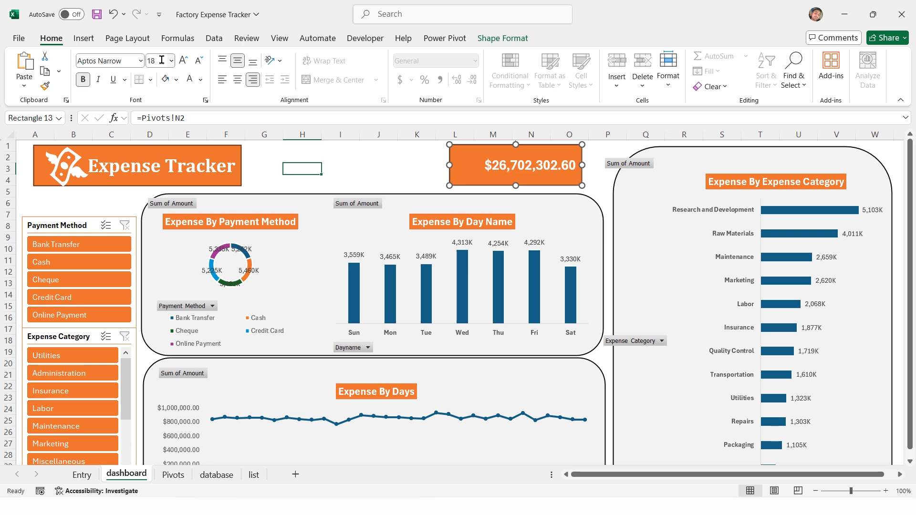
click(364, 169)
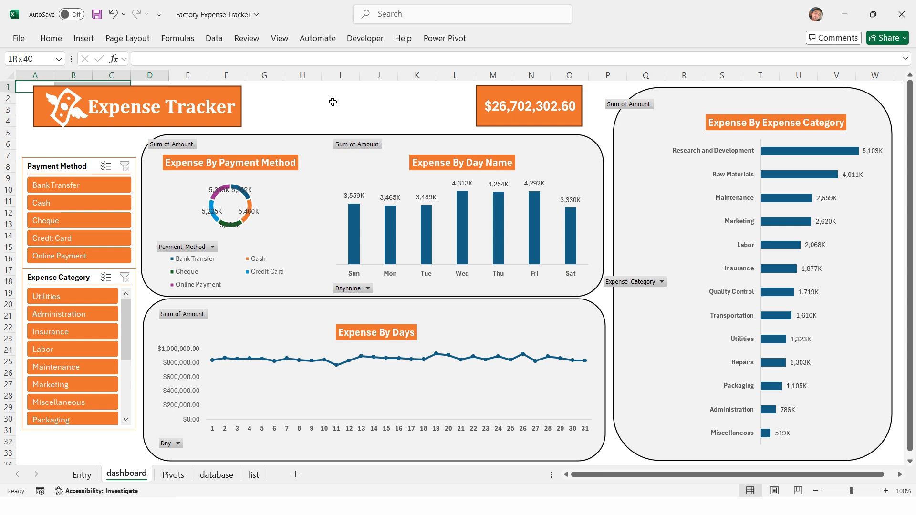
Step: Fill the dashboard range A1:W34 grey, then filter the Payment Method slicer to Bank Transfer
drag(334, 102, 856, 459)
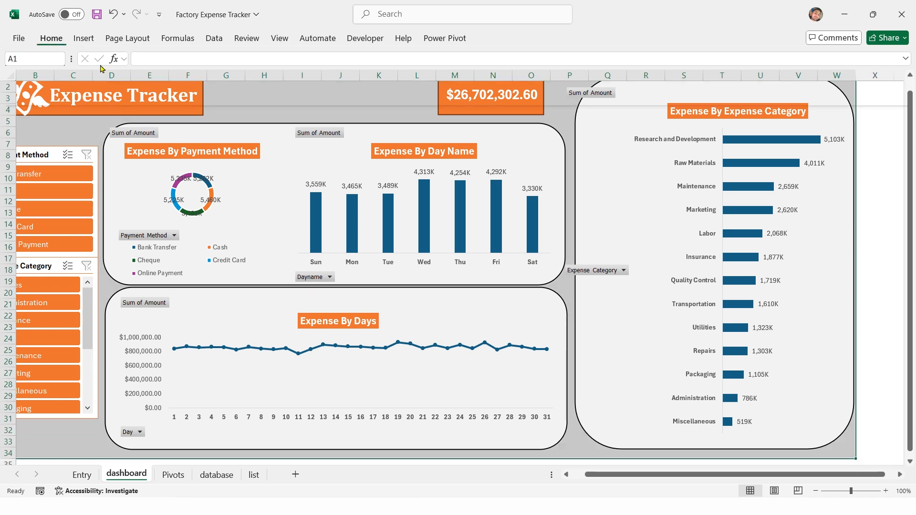
click(51, 38)
click(178, 81)
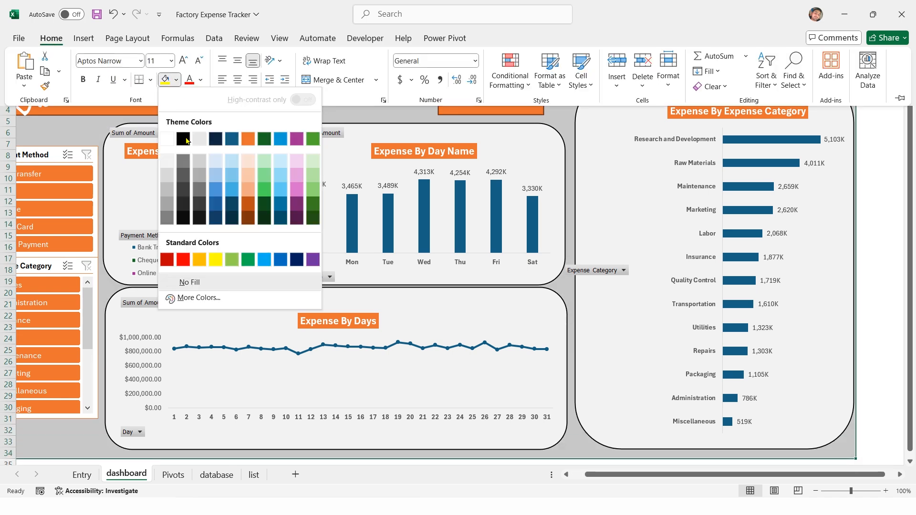
click(169, 176)
double_click(51, 38)
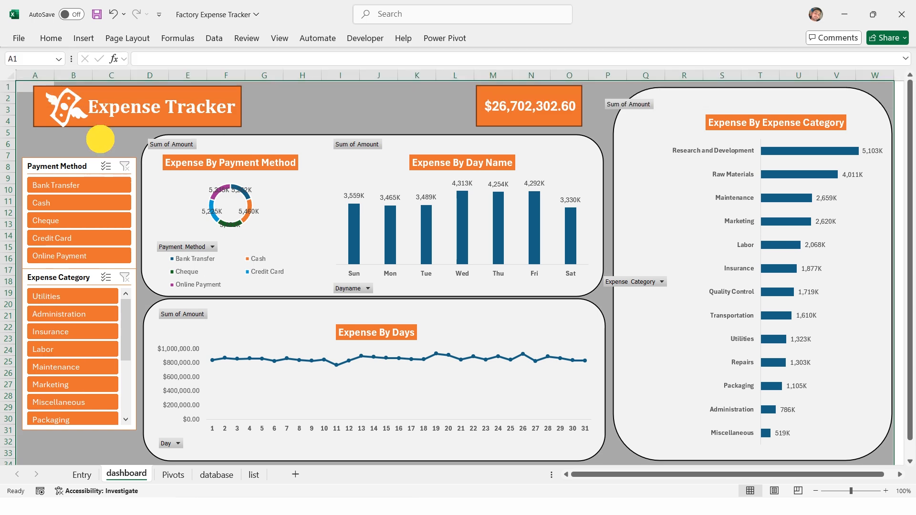
click(69, 185)
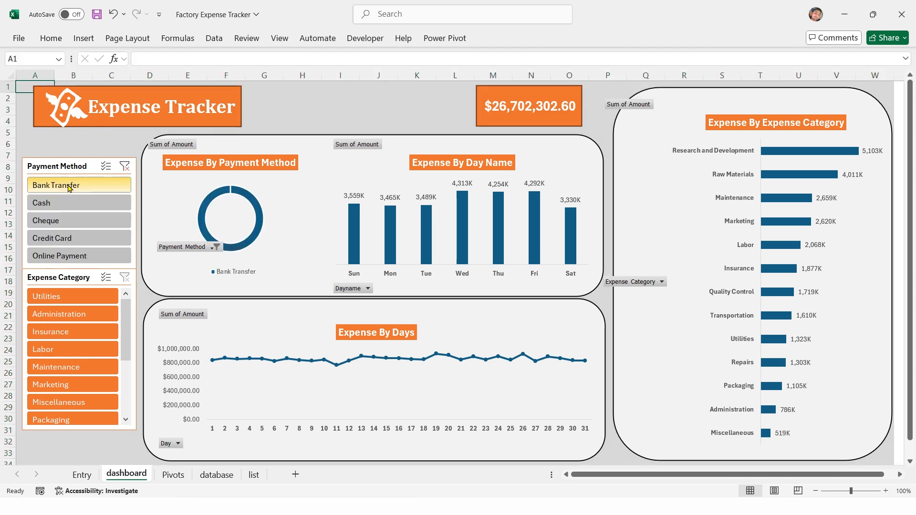
Step: Clear the filter and connect the Payment Method slicer to PivotTable4 and sales_kpi via Report Connections
click(125, 166)
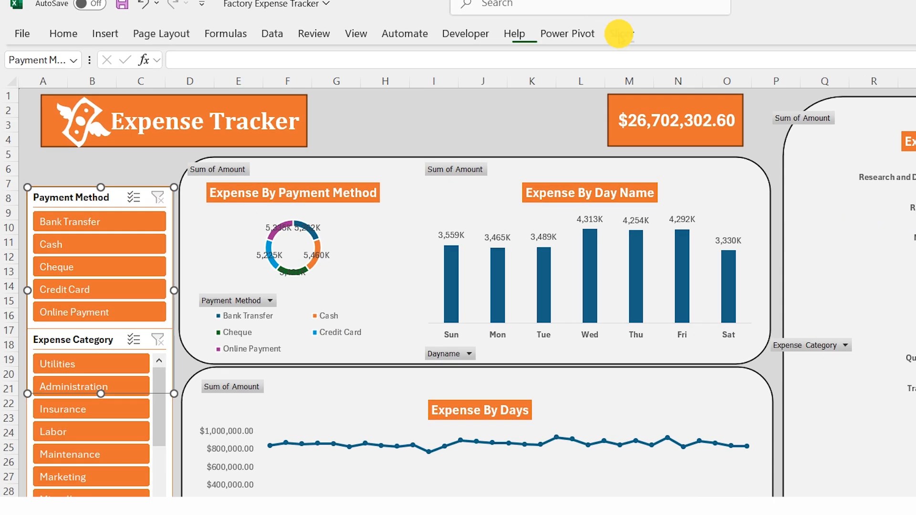
click(622, 34)
click(129, 82)
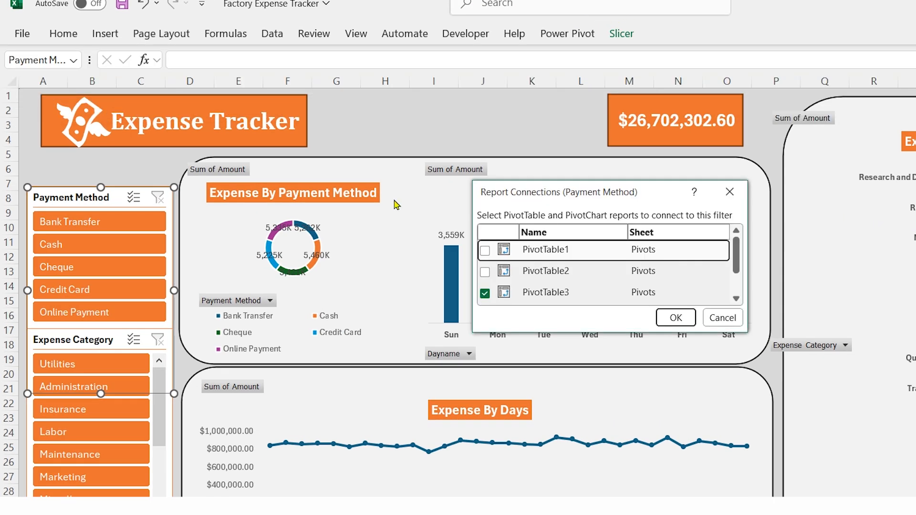
scroll(510, 259, down, 2)
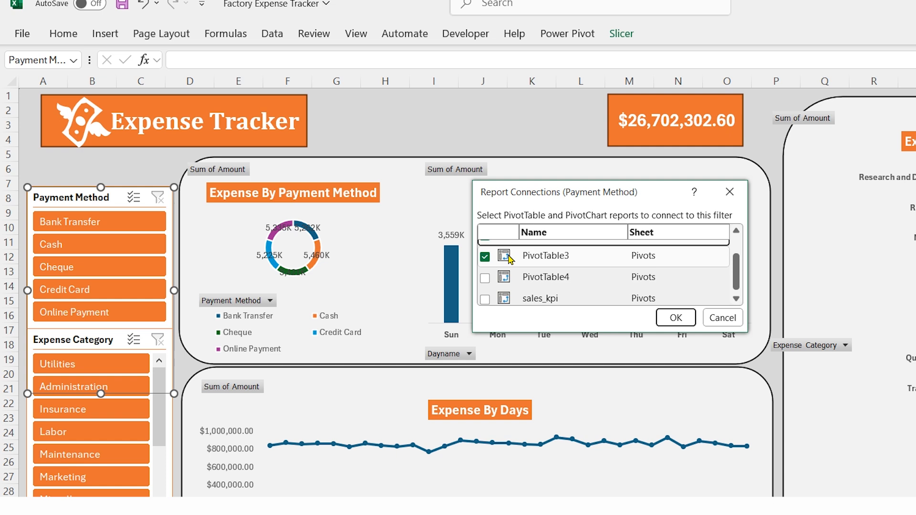
click(485, 277)
click(485, 293)
click(674, 318)
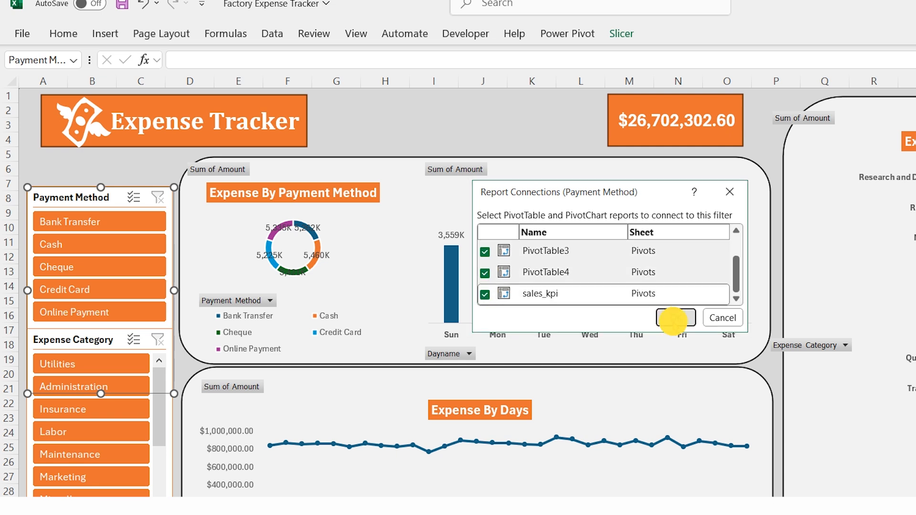
Step: Connect the Expense Category slicer to PivotTable4 and sales_kpi as well
click(75, 342)
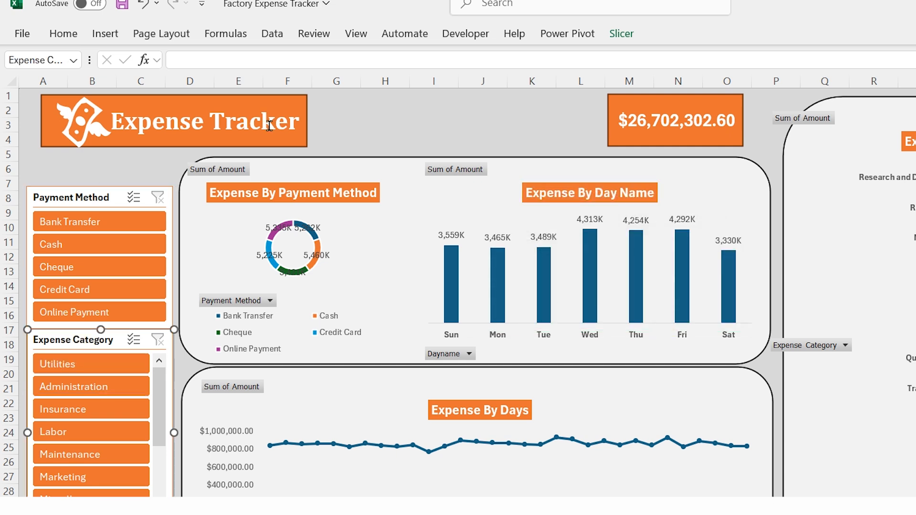
click(621, 33)
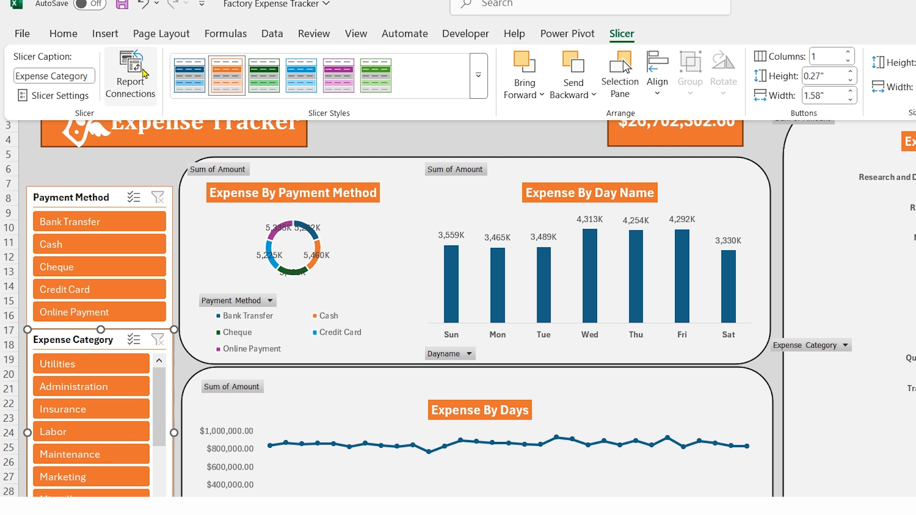
click(131, 72)
click(486, 256)
scroll(531, 262, down, 1)
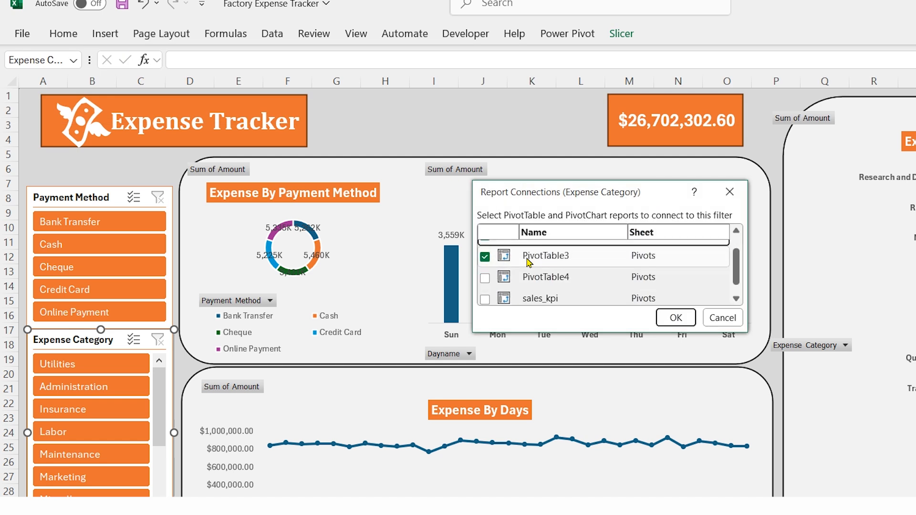
click(485, 278)
click(485, 298)
click(666, 318)
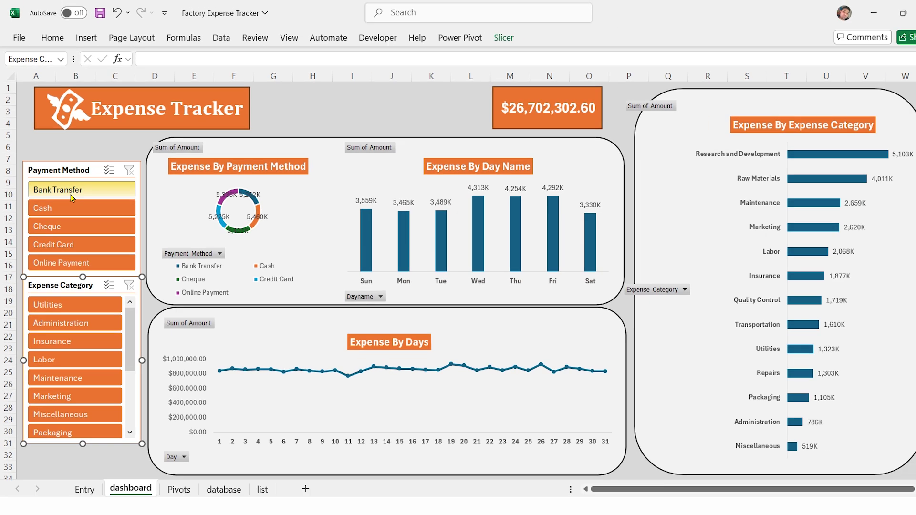
Step: Test Bank Transfer, Cash and Cheque in the Payment Method slicer, then clear it
click(71, 189)
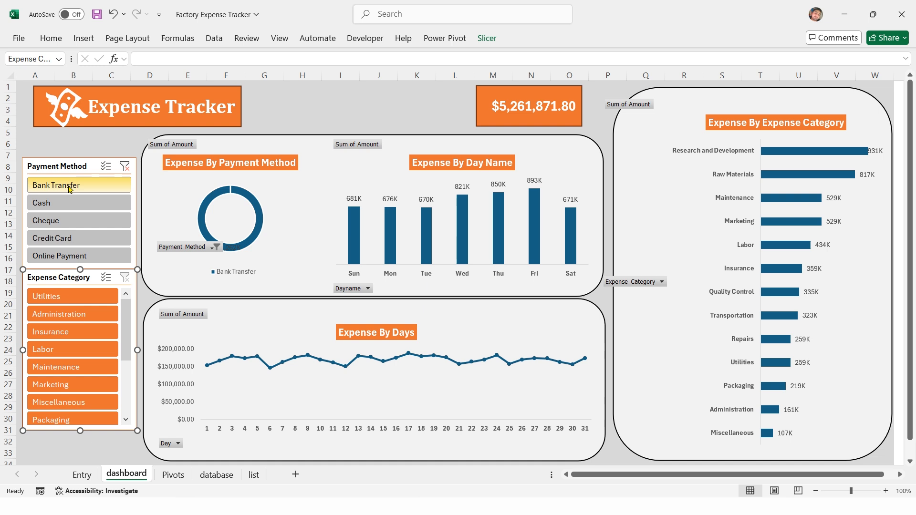
click(70, 203)
click(70, 221)
click(71, 186)
click(124, 166)
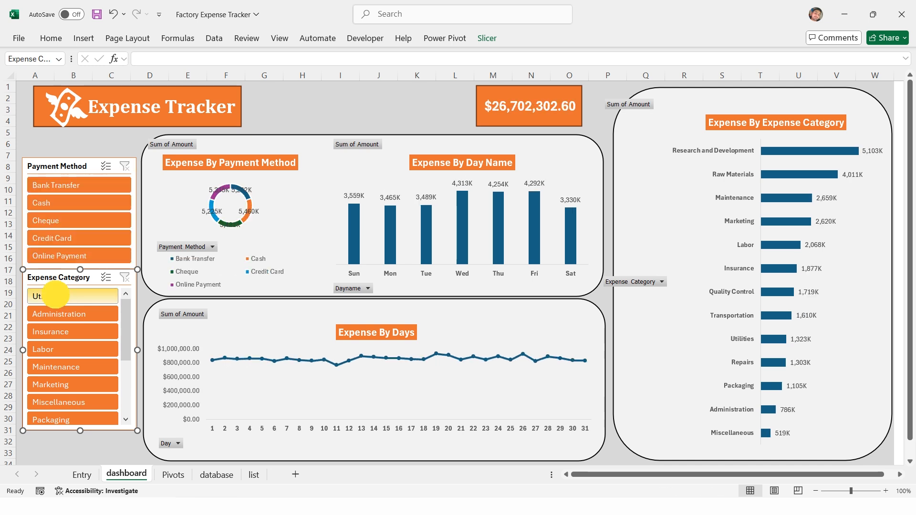
Step: Test Utilities, Administration and Insurance in the category slicer, then clear it to restore all totals
click(54, 295)
click(59, 313)
click(51, 332)
click(125, 278)
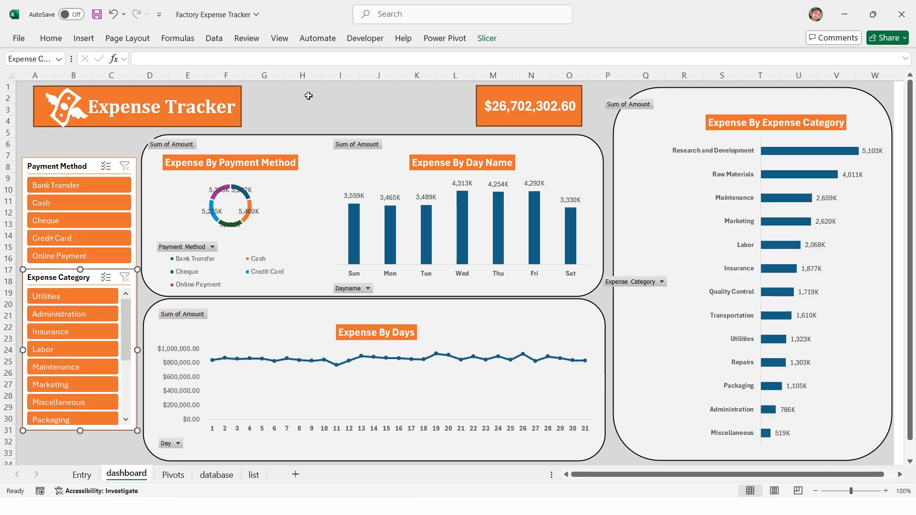